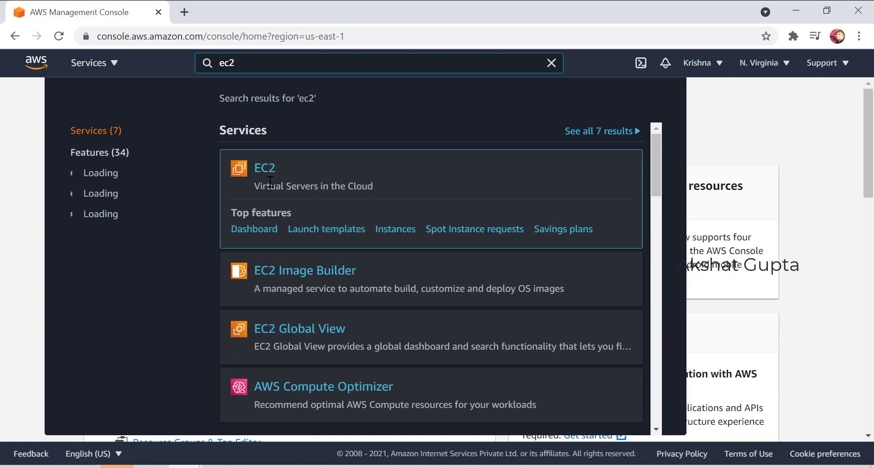
- Open the EC2 service's running instances list and start launching a new instance
{"action": "left_click", "coordinate": [270, 181]}
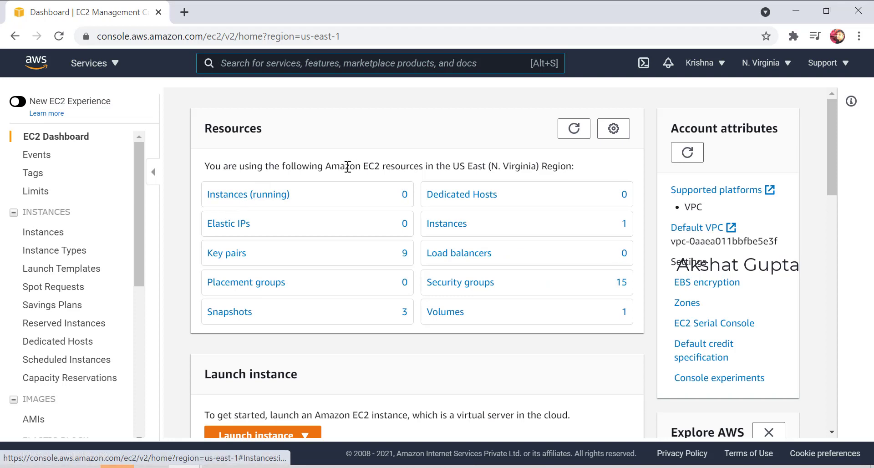
{"action": "left_click", "coordinate": [256, 194]}
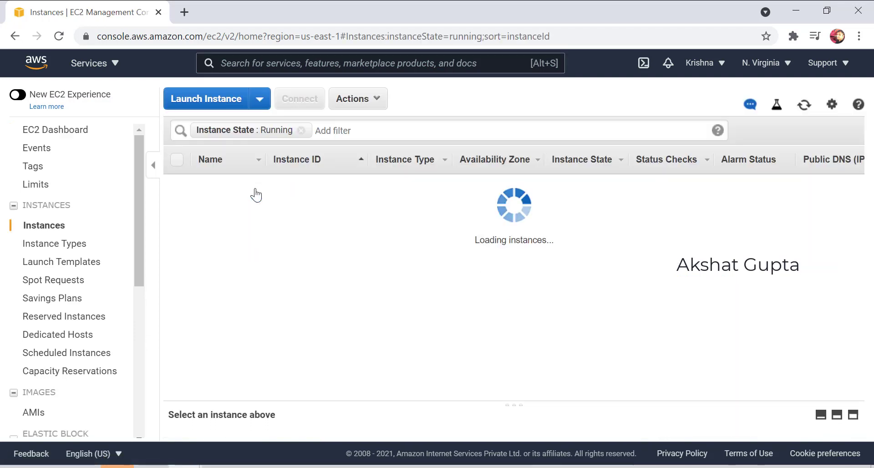
{"action": "left_click", "coordinate": [227, 99]}
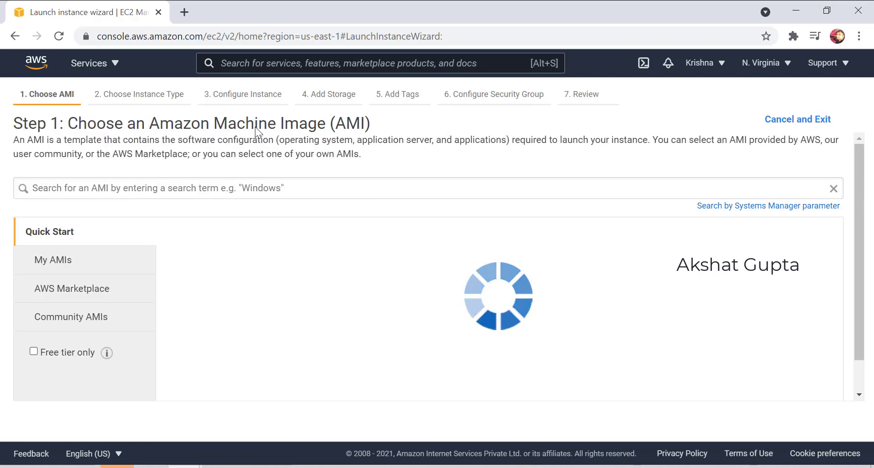
- Search the AWS Marketplace machine images for "wordpress" and browse the offered images
{"action": "left_click", "coordinate": [69, 293]}
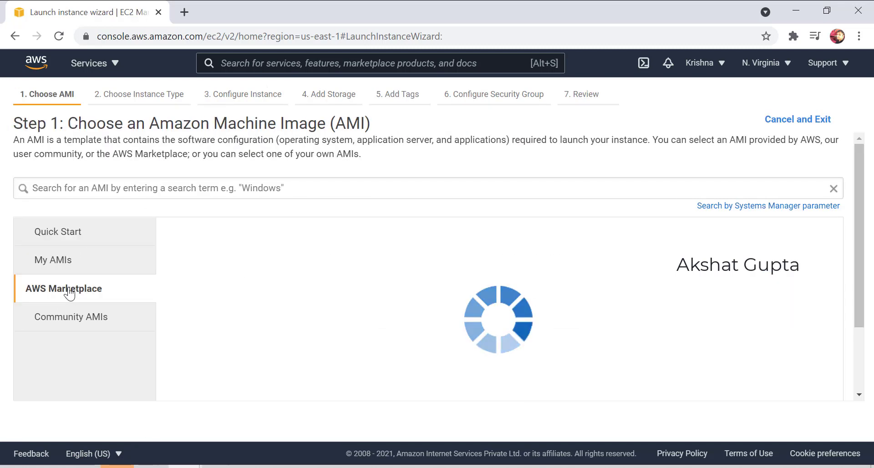
{"action": "left_click", "coordinate": [254, 184]}
{"action": "type", "text": "wo"}
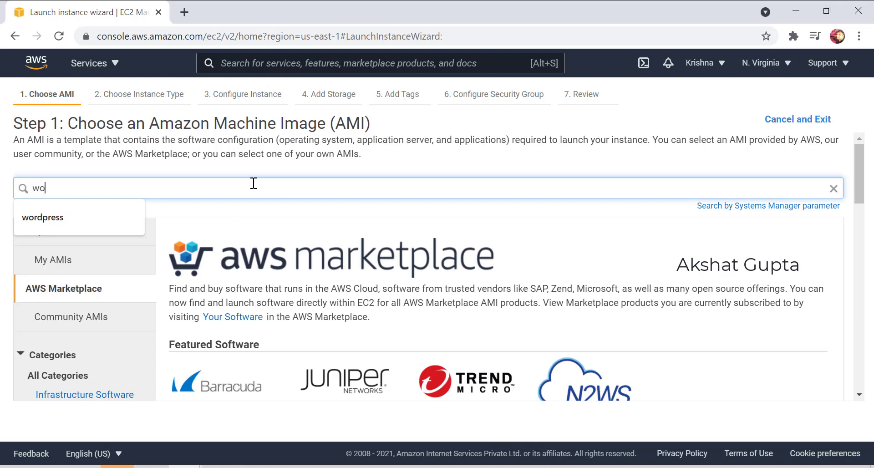
{"action": "type", "text": "rdpress"}
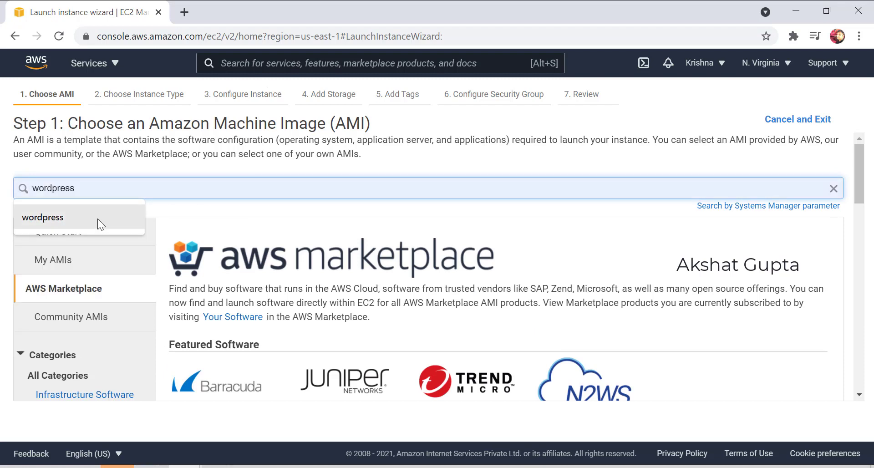
{"action": "left_click", "coordinate": [97, 219]}
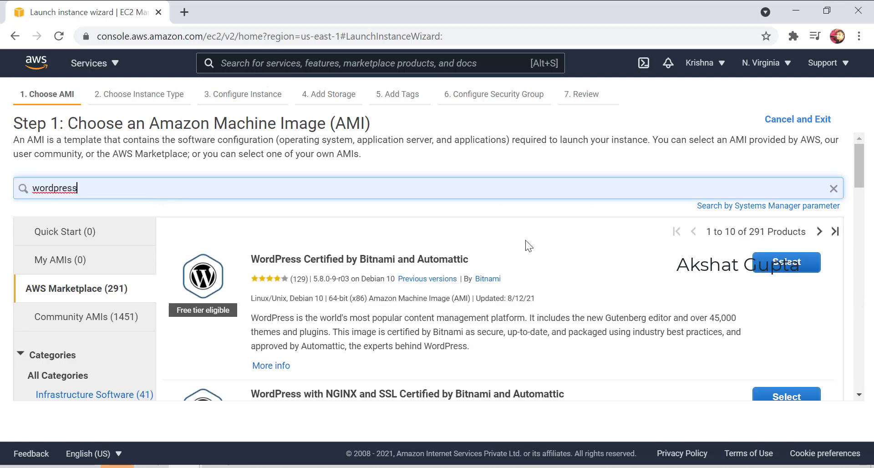
{"action": "scroll", "coordinate": [396, 272], "scroll_direction": "down", "scroll_amount": 5}
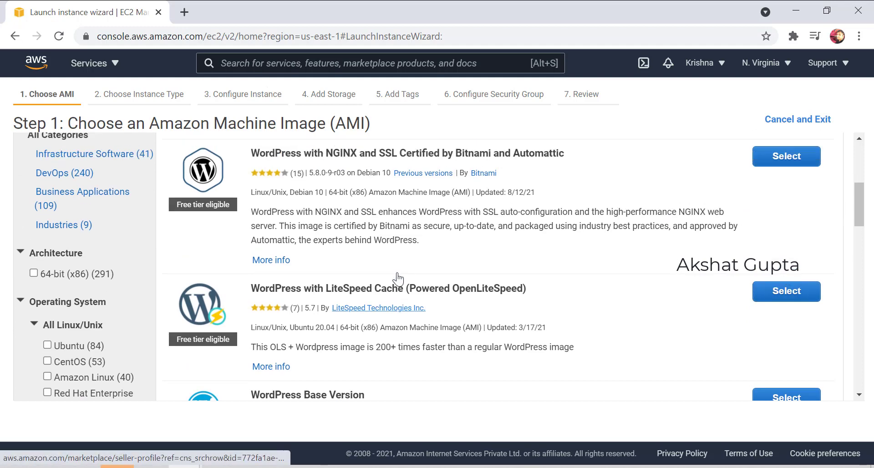
{"action": "scroll", "coordinate": [397, 272], "scroll_direction": "up", "scroll_amount": 6}
- Search the AWS Marketplace machine images for "cpanel"
{"action": "left_click_drag", "start_coordinate": [123, 187], "coordinate": [3, 200]}
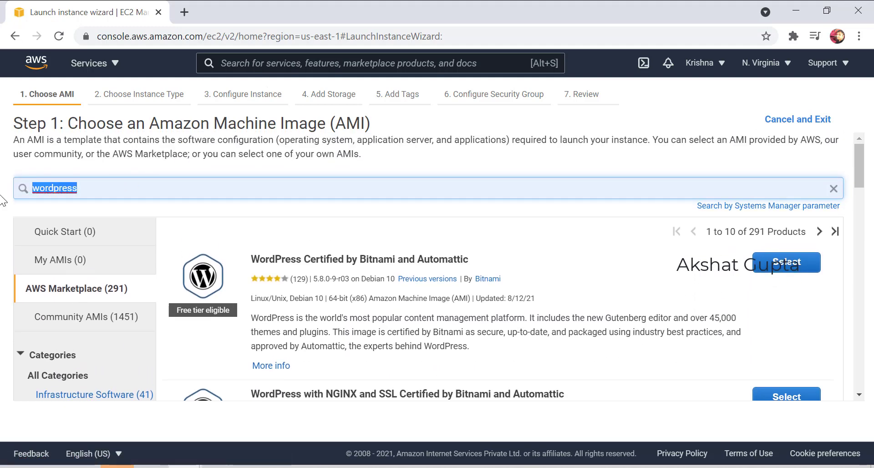
{"action": "type", "text": "cpanel"}
{"action": "key", "text": "Return"}
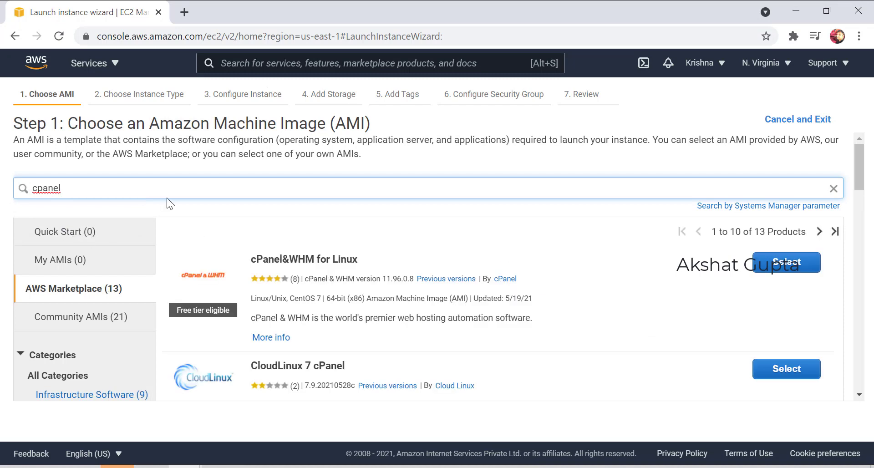
- Search the Marketplace for "wordpress" again and select the WordPress Certified by Bitnami and Automattic image
{"action": "left_click_drag", "start_coordinate": [166, 197], "coordinate": [2, 215]}
{"action": "type", "text": "wordp"}
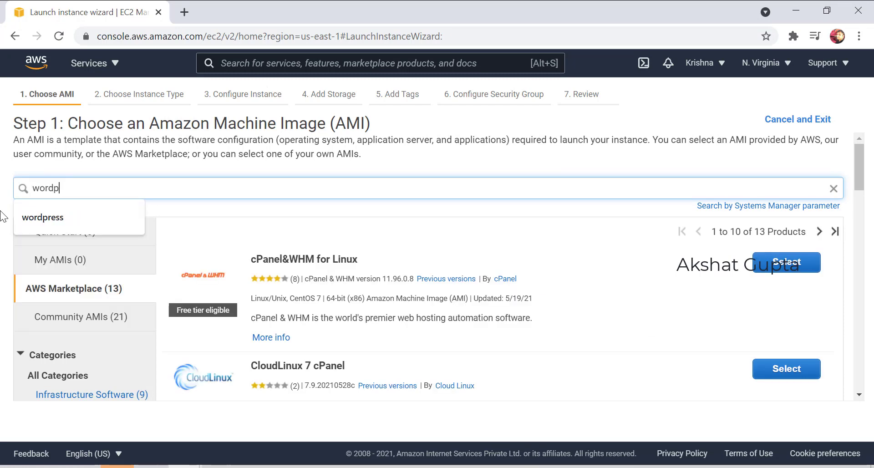
{"action": "type", "text": "ress"}
{"action": "key", "text": "Return"}
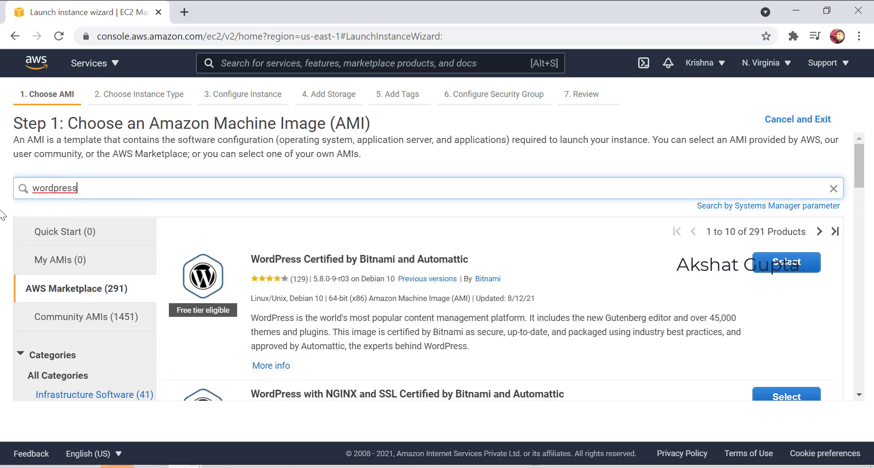
{"action": "left_click", "coordinate": [788, 262]}
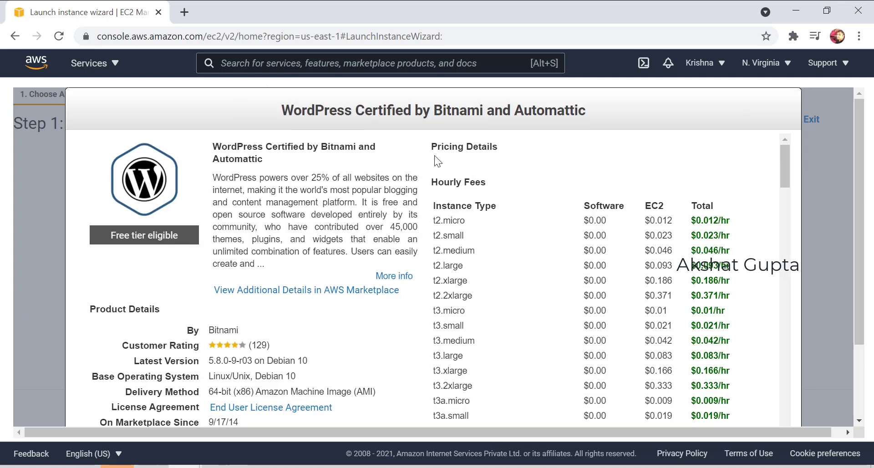
- Examine the image's pricing details, comparing software, EC2 and total hourly fees for t2.micro and the other instance types
{"action": "left_click_drag", "start_coordinate": [785, 153], "coordinate": [785, 152]}
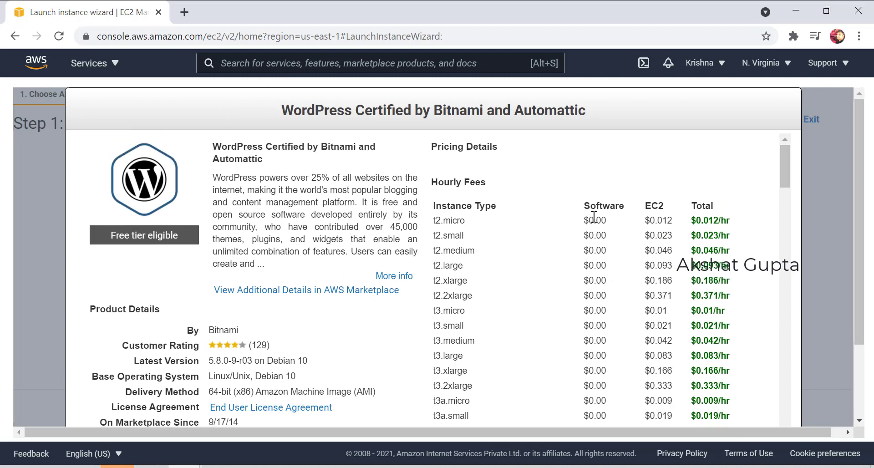
{"action": "left_click_drag", "start_coordinate": [629, 223], "coordinate": [573, 221]}
{"action": "left_click_drag", "start_coordinate": [672, 223], "coordinate": [647, 222]}
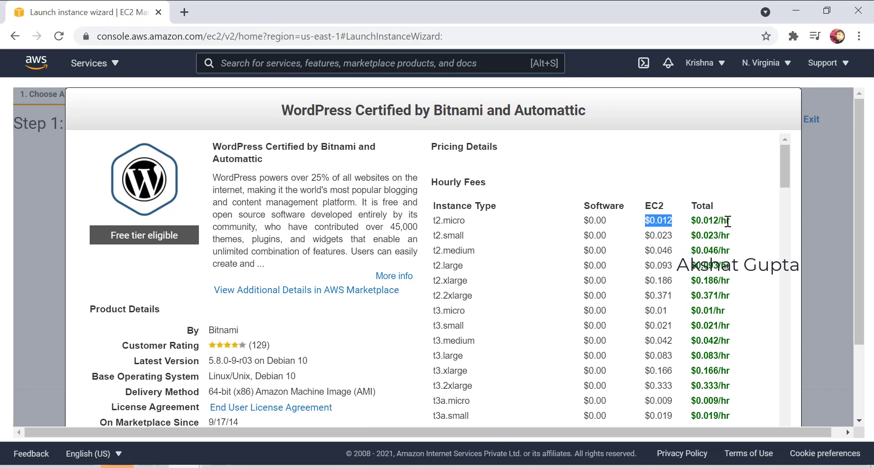
{"action": "left_click_drag", "start_coordinate": [730, 221], "coordinate": [693, 220]}
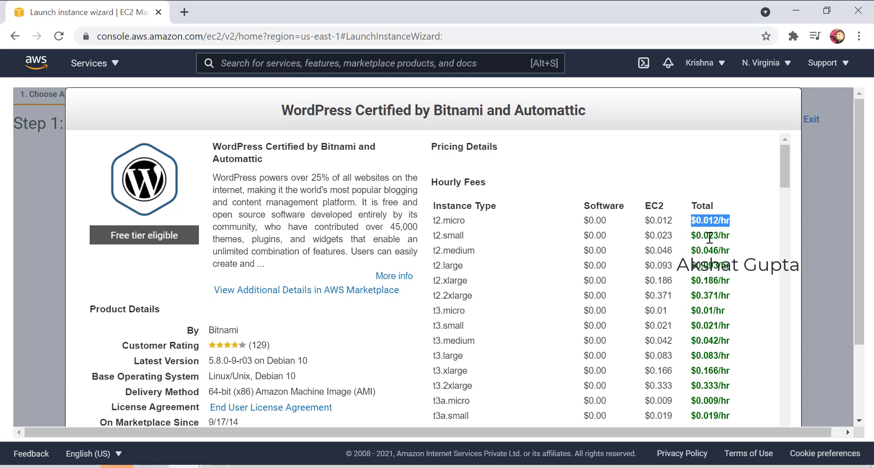
{"action": "scroll", "coordinate": [710, 300], "scroll_direction": "down", "scroll_amount": 15}
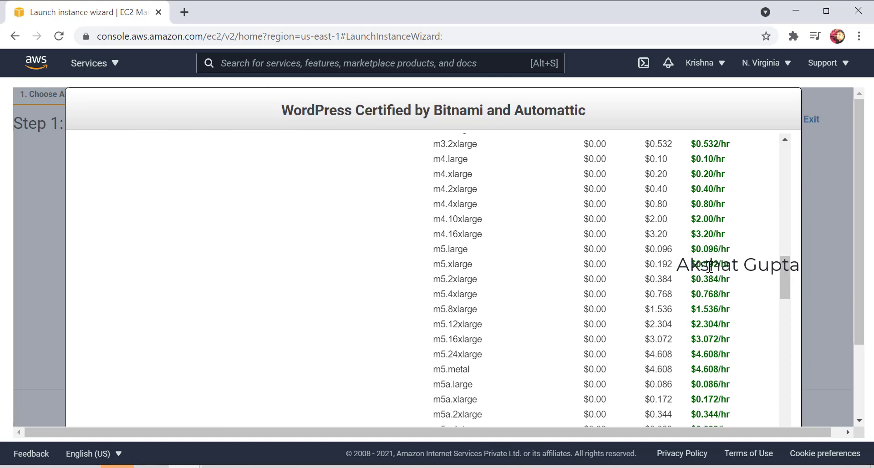
{"action": "scroll", "coordinate": [709, 268], "scroll_direction": "up", "scroll_amount": 13}
{"action": "scroll", "coordinate": [709, 267], "scroll_direction": "up", "scroll_amount": 2}
{"action": "scroll", "coordinate": [589, 246], "scroll_direction": "down", "scroll_amount": 20}
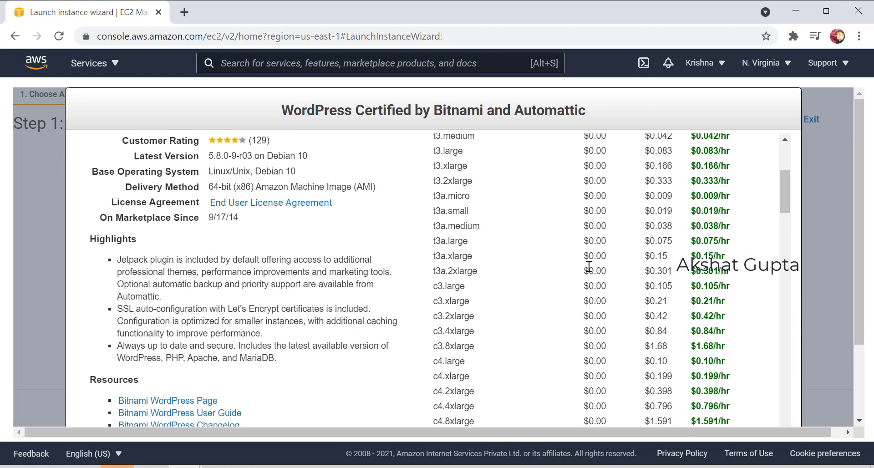
{"action": "scroll", "coordinate": [590, 257], "scroll_direction": "up", "scroll_amount": 20}
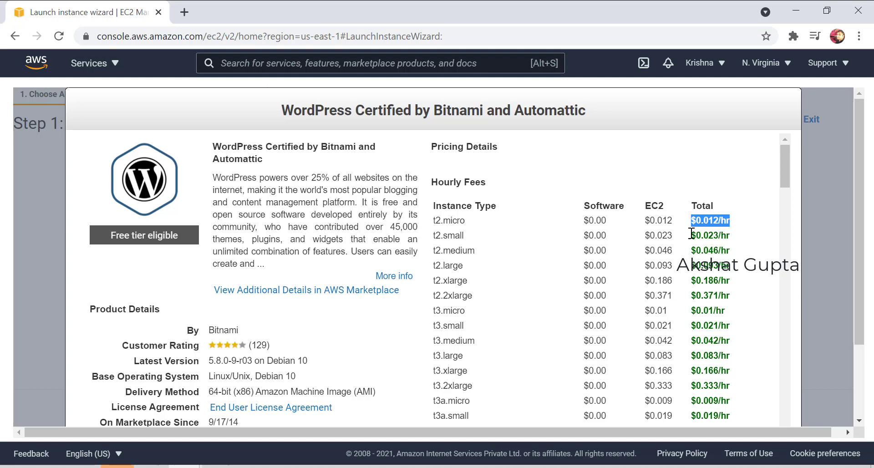
{"action": "scroll", "coordinate": [691, 233], "scroll_direction": "down", "scroll_amount": 20}
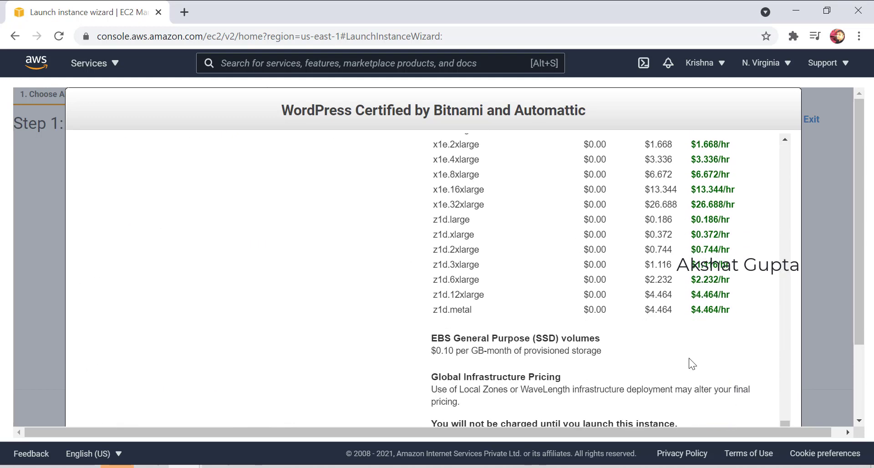
{"action": "scroll", "coordinate": [690, 360], "scroll_direction": "down", "scroll_amount": 3}
- Continue past the pricing details, choose the free-tier t2.micro instance type and proceed to the instance details
{"action": "left_click", "coordinate": [750, 394]}
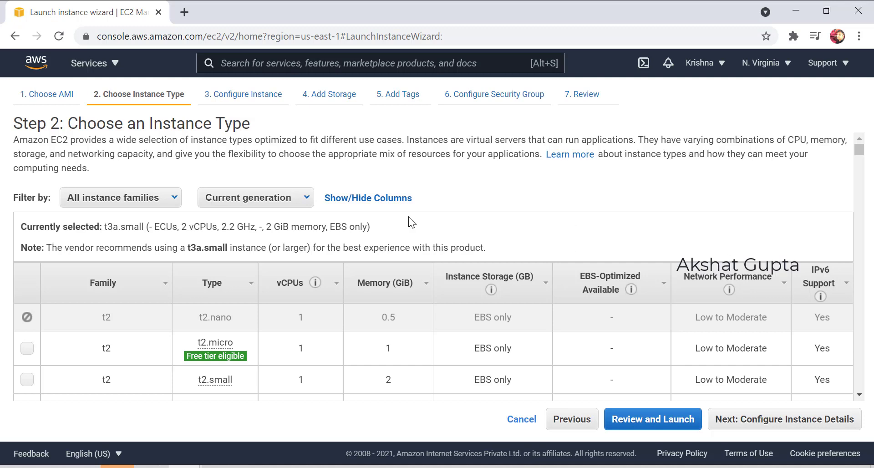
{"action": "scroll", "coordinate": [180, 263], "scroll_direction": "down", "scroll_amount": 3}
{"action": "scroll", "coordinate": [182, 236], "scroll_direction": "up", "scroll_amount": 1}
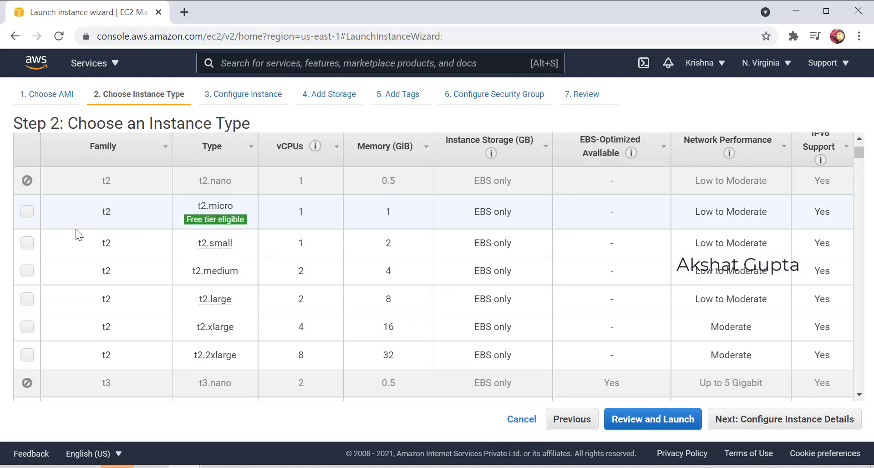
{"action": "left_click", "coordinate": [28, 212]}
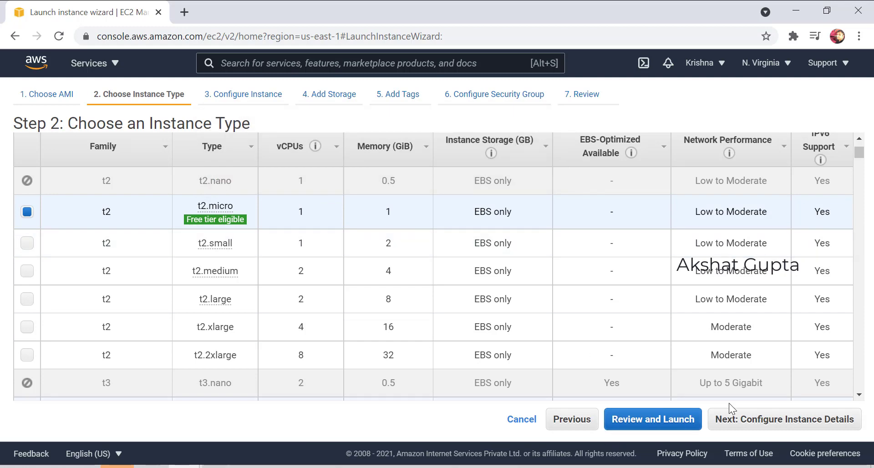
{"action": "left_click", "coordinate": [790, 421]}
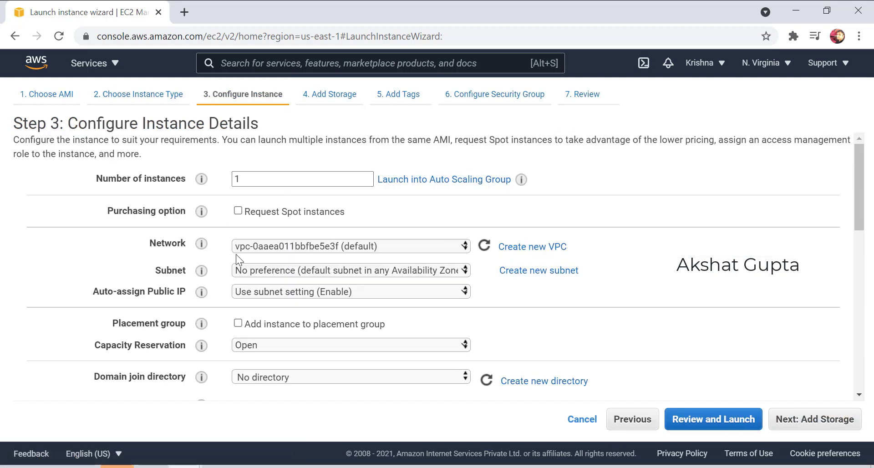
- Accept the default instance details, storage and tag settings, proceeding to the security group configuration
{"action": "scroll", "coordinate": [289, 259], "scroll_direction": "down", "scroll_amount": 1}
{"action": "scroll", "coordinate": [289, 259], "scroll_direction": "down", "scroll_amount": 1}
{"action": "scroll", "coordinate": [305, 267], "scroll_direction": "up", "scroll_amount": 2}
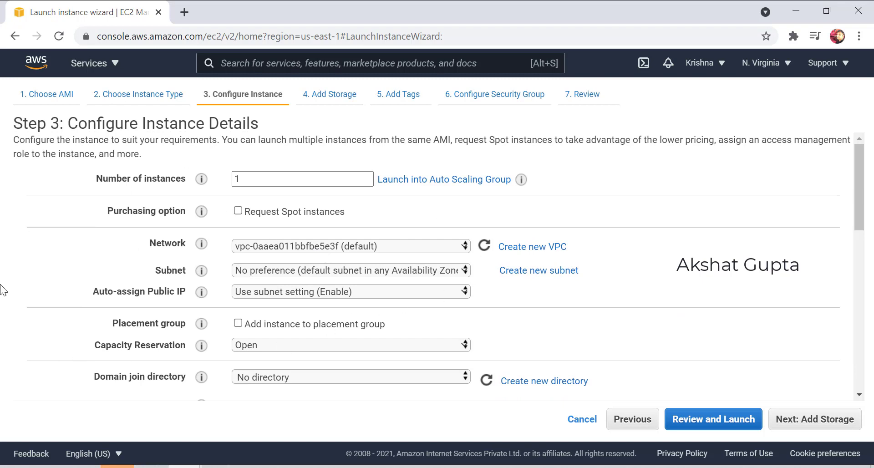
{"action": "scroll", "coordinate": [375, 246], "scroll_direction": "down", "scroll_amount": 3}
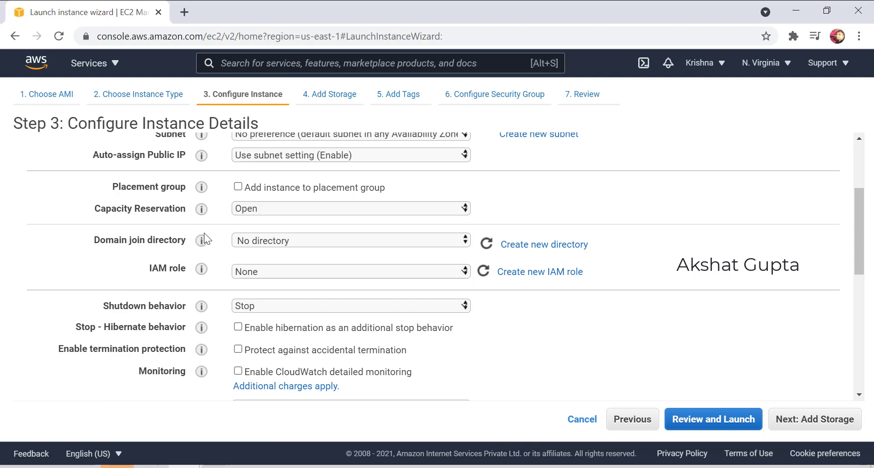
{"action": "scroll", "coordinate": [587, 255], "scroll_direction": "down", "scroll_amount": 8}
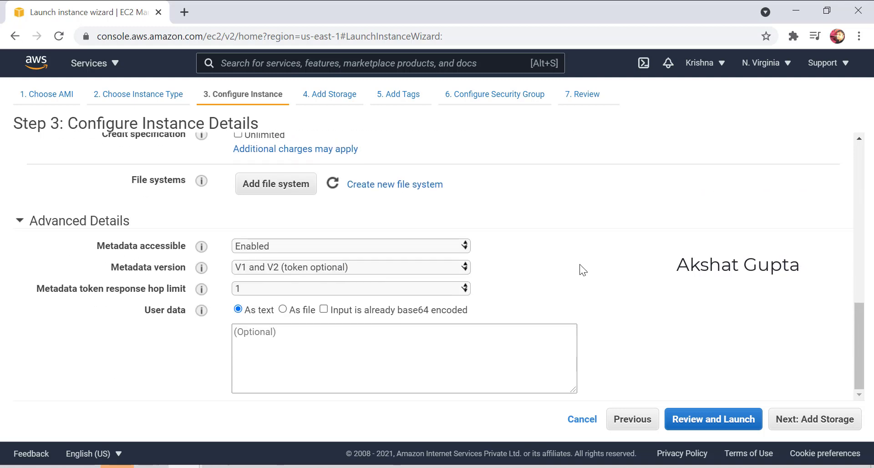
{"action": "left_click", "coordinate": [802, 417]}
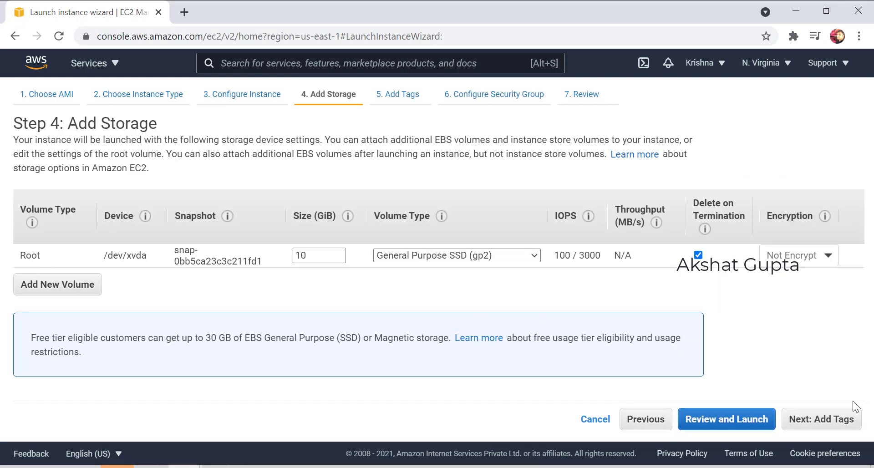
{"action": "left_click", "coordinate": [842, 419]}
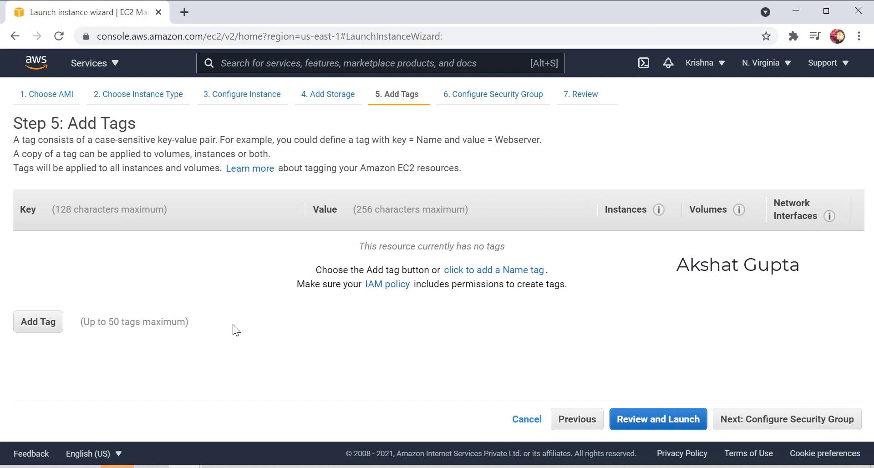
{"action": "left_click", "coordinate": [791, 423]}
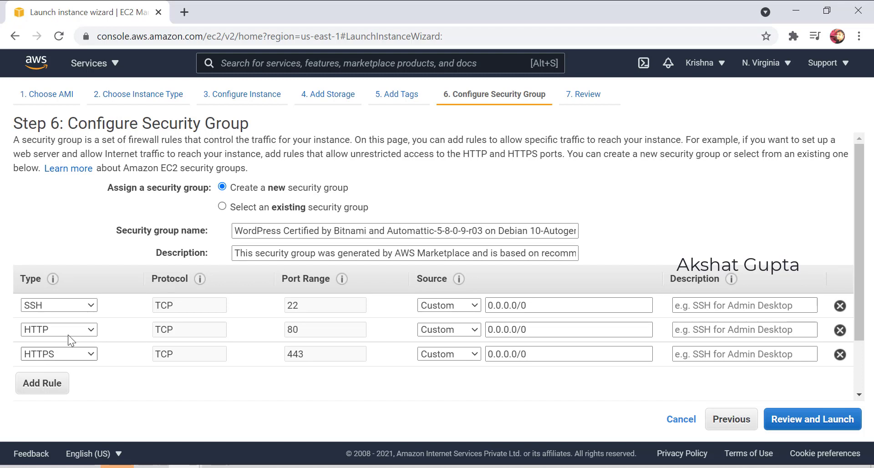
- Check the new security group's name and rules, keep them as suggested, and proceed to the launch review
{"action": "mouse_move", "coordinate": [199, 279]}
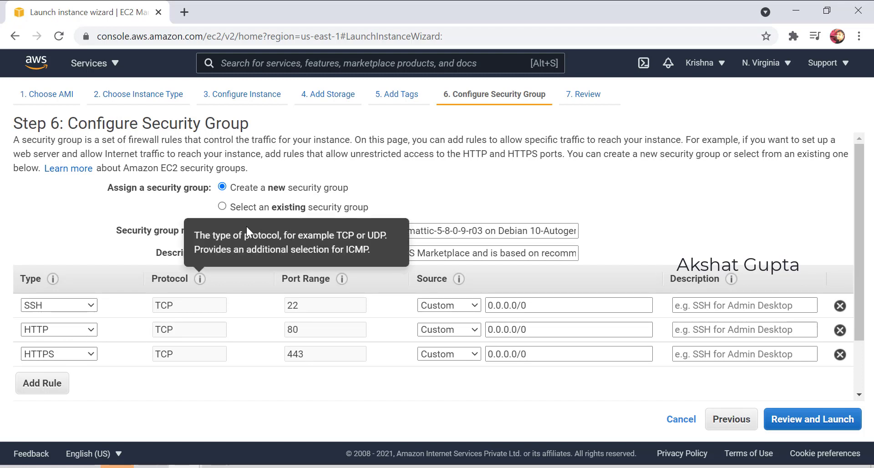
{"action": "left_click", "coordinate": [523, 232]}
{"action": "left_click_drag", "start_coordinate": [234, 231], "coordinate": [658, 227]}
{"action": "left_click", "coordinate": [607, 231]}
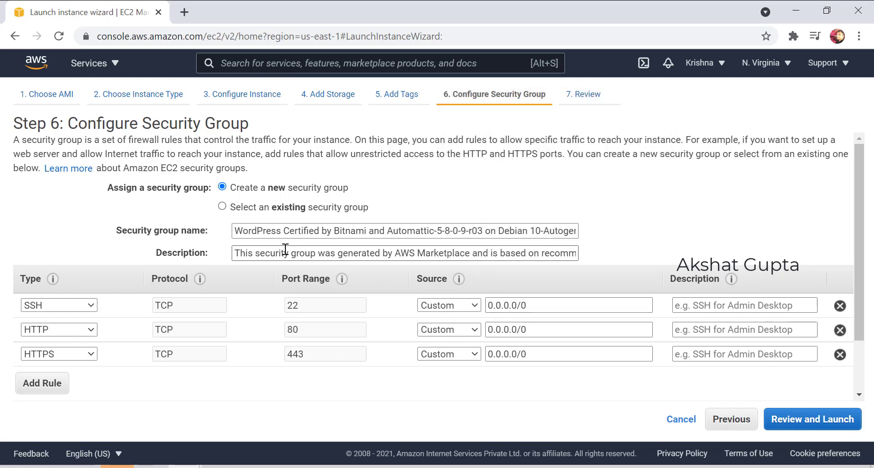
{"action": "left_click", "coordinate": [808, 421]}
- Launch the instance with a new key pair named wordpress, downloading its private key file
{"action": "left_click", "coordinate": [855, 416]}
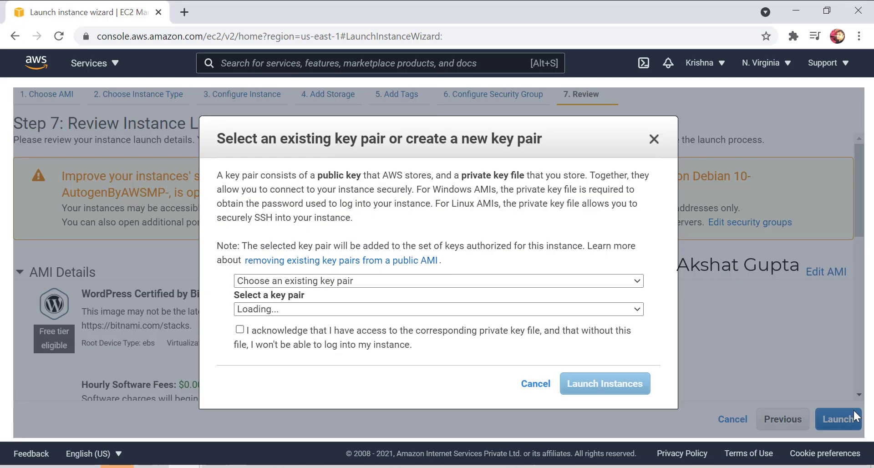
{"action": "left_click", "coordinate": [261, 281]}
{"action": "left_click", "coordinate": [280, 316]}
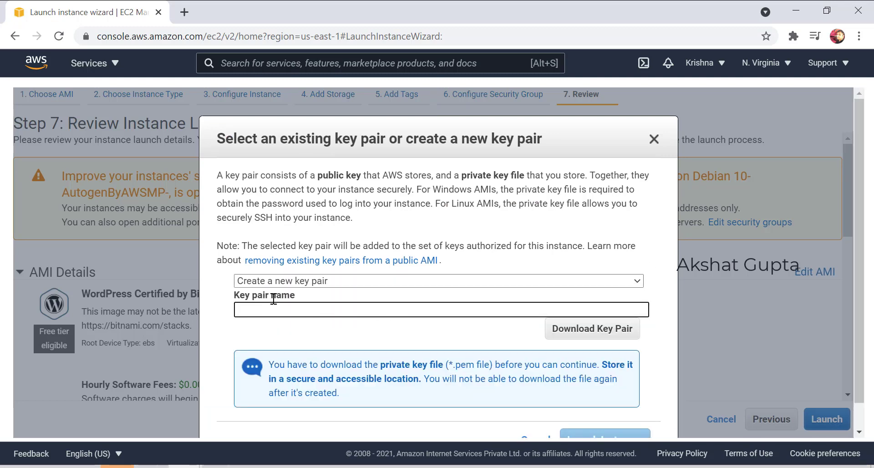
{"action": "type", "text": "wordpress"}
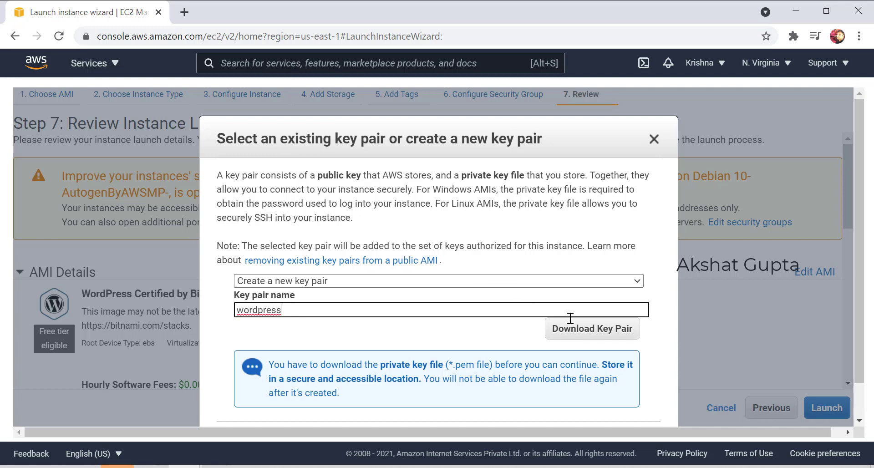
{"action": "left_click", "coordinate": [571, 323]}
{"action": "scroll", "coordinate": [588, 284], "scroll_direction": "down", "scroll_amount": 1}
{"action": "left_click", "coordinate": [572, 410]}
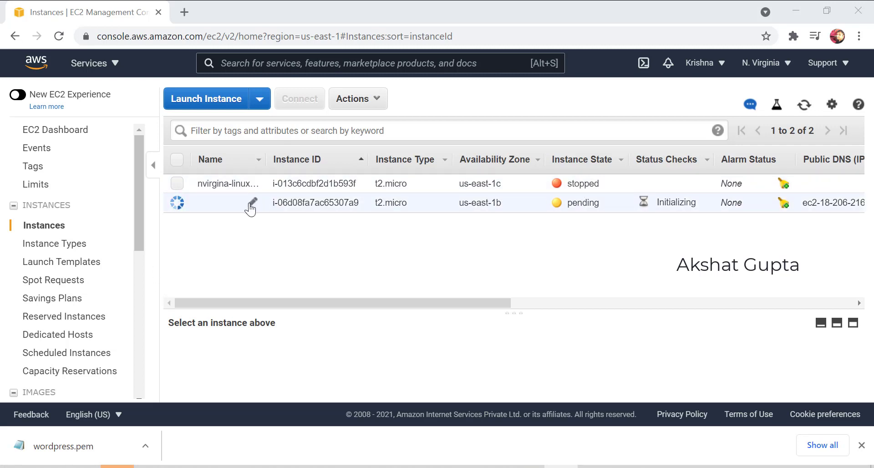
- Name the newly launched instance Wordpress
{"action": "left_click", "coordinate": [252, 203]}
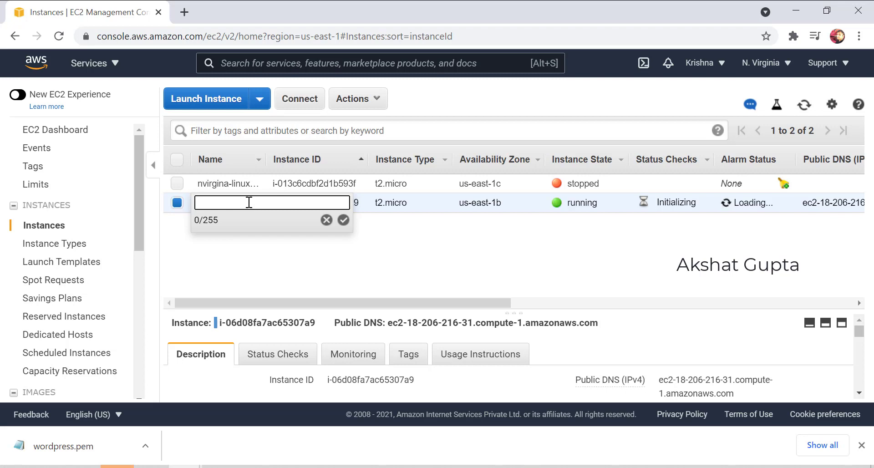
{"action": "type", "text": "Wordpress"}
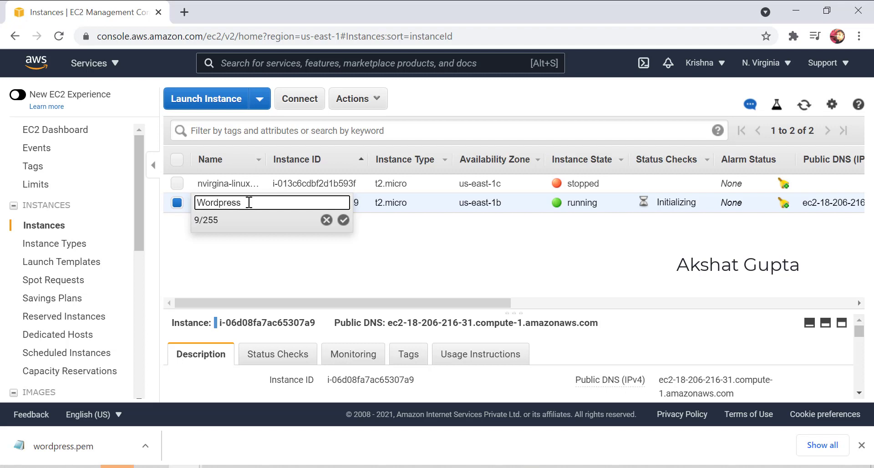
{"action": "key", "text": "ctrl+a"}
{"action": "left_click", "coordinate": [343, 220]}
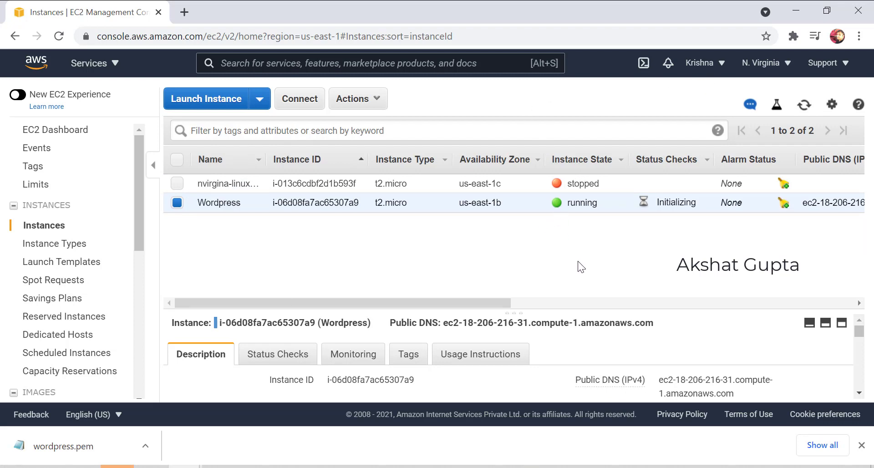
- Copy the Wordpress instance's IPv4 public IP from its description and try to load the address in a new browser tab
{"action": "scroll", "coordinate": [605, 316], "scroll_direction": "down", "scroll_amount": 5}
{"action": "scroll", "coordinate": [592, 360], "scroll_direction": "up", "scroll_amount": 4}
{"action": "left_click_drag", "start_coordinate": [456, 313], "coordinate": [461, 195]}
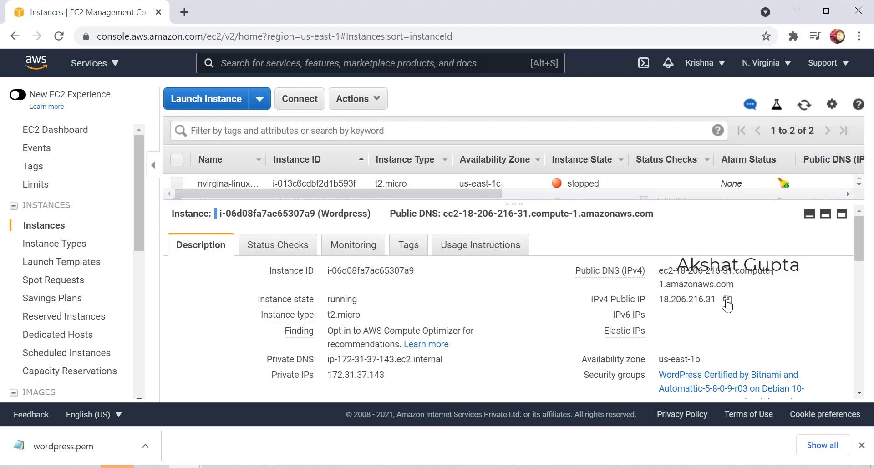
{"action": "left_click", "coordinate": [727, 299]}
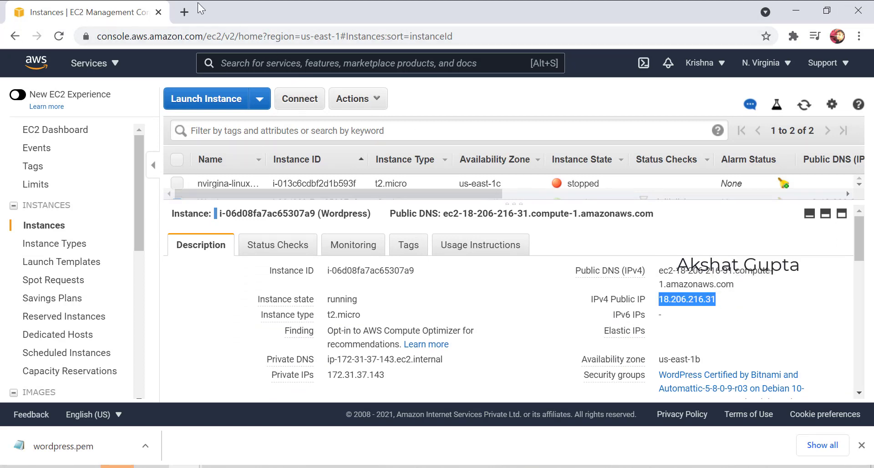
{"action": "left_click", "coordinate": [184, 13]}
{"action": "key", "text": "ctrl+v"}
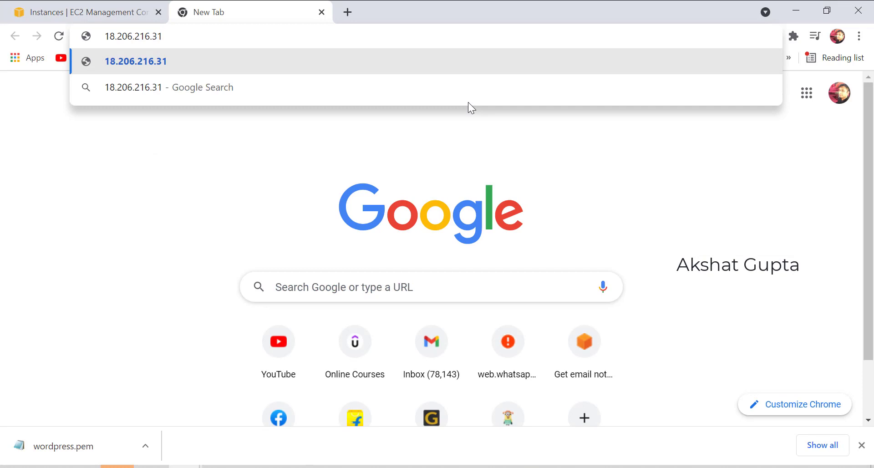
{"action": "key", "text": "Return"}
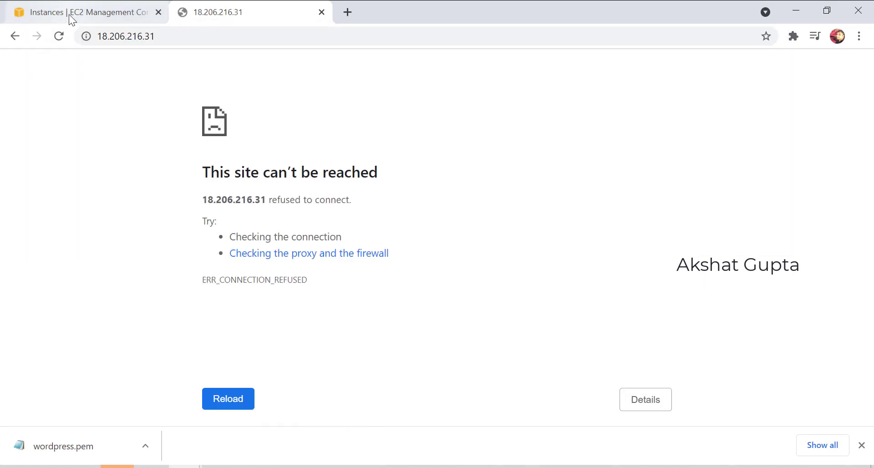
- Recheck the Wordpress instance's status and public IP, retry loading its site, and close the site's tab
{"action": "left_click", "coordinate": [35, 10]}
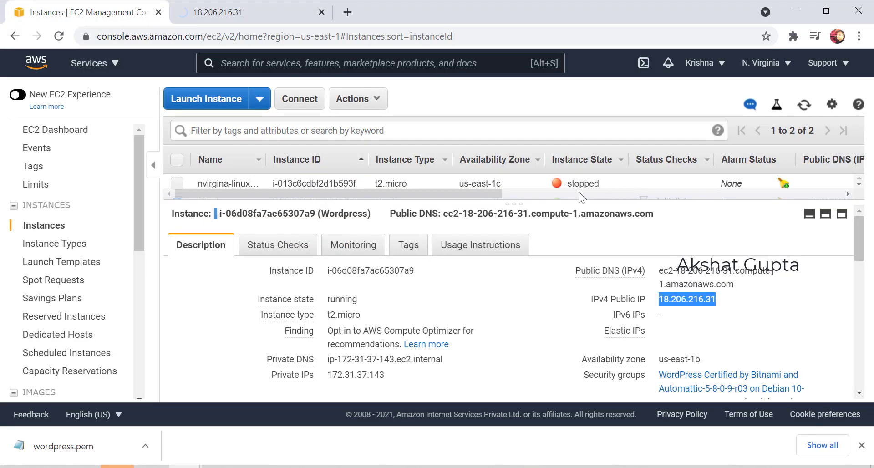
{"action": "left_click_drag", "start_coordinate": [579, 193], "coordinate": [491, 314]}
{"action": "left_click", "coordinate": [677, 367]}
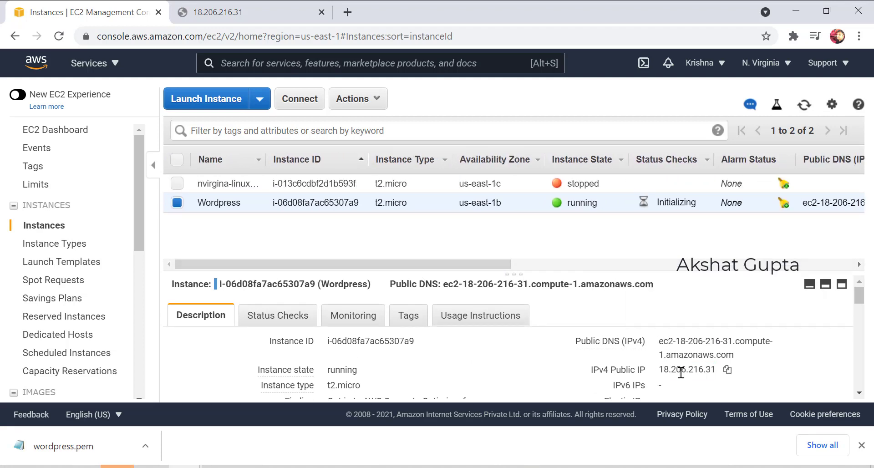
{"action": "left_click", "coordinate": [279, 16]}
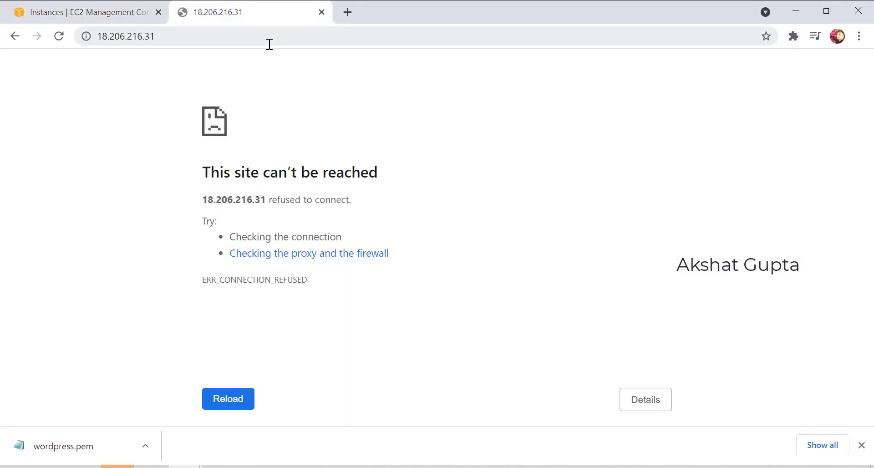
{"action": "left_click", "coordinate": [269, 43]}
{"action": "key", "text": "Return"}
{"action": "key", "text": "ctrl+w"}
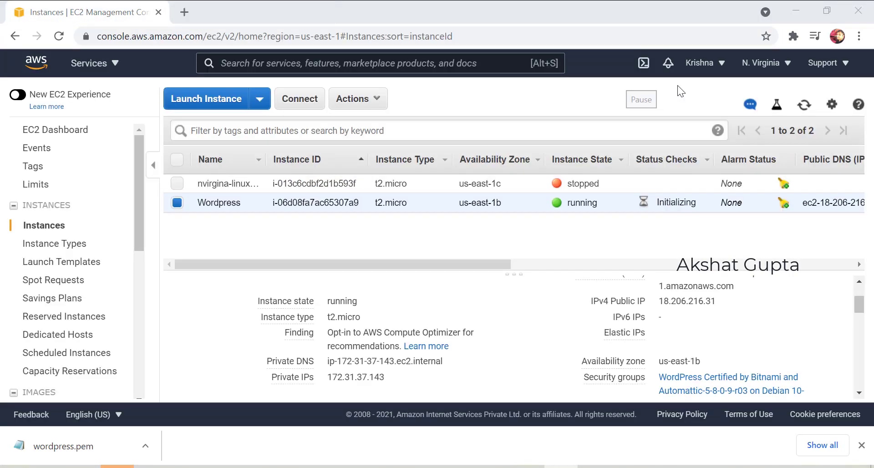
- Refresh the instance list and check the Wordpress instance's state, public IP, key name and security group
{"action": "left_click", "coordinate": [804, 111]}
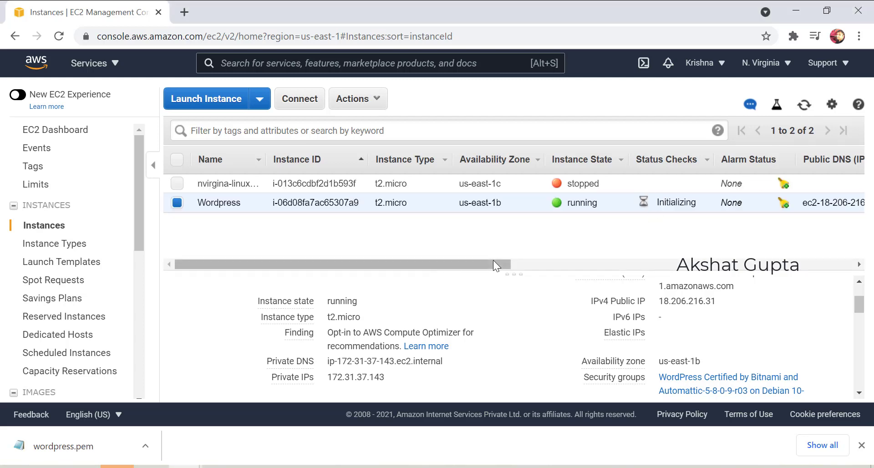
{"action": "mouse_move", "coordinate": [662, 332]}
{"action": "mouse_move", "coordinate": [659, 300]}
{"action": "left_mouse_down"}
{"action": "mouse_move", "coordinate": [715, 300]}
{"action": "mouse_move", "coordinate": [661, 301]}
{"action": "left_mouse_up"}
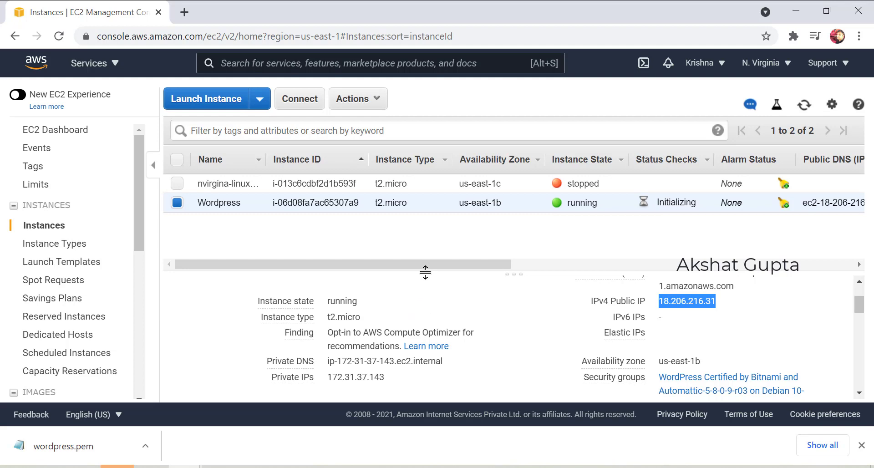
{"action": "left_click_drag", "start_coordinate": [425, 265], "coordinate": [726, 259]}
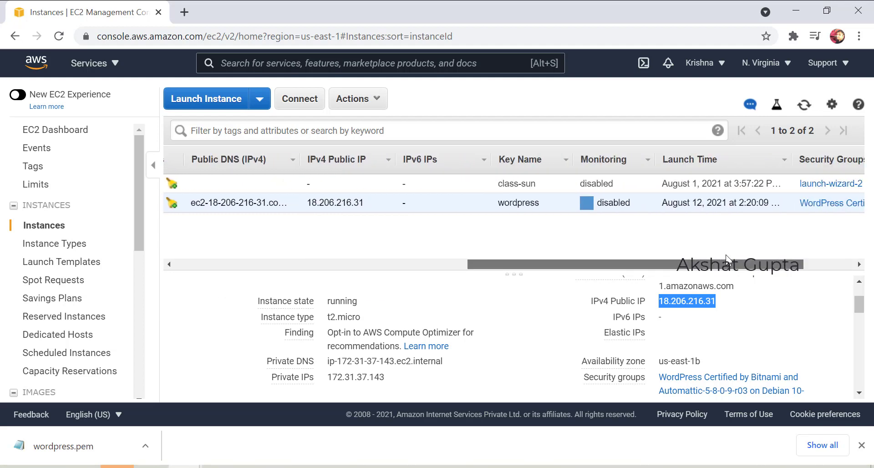
{"action": "left_click", "coordinate": [726, 256]}
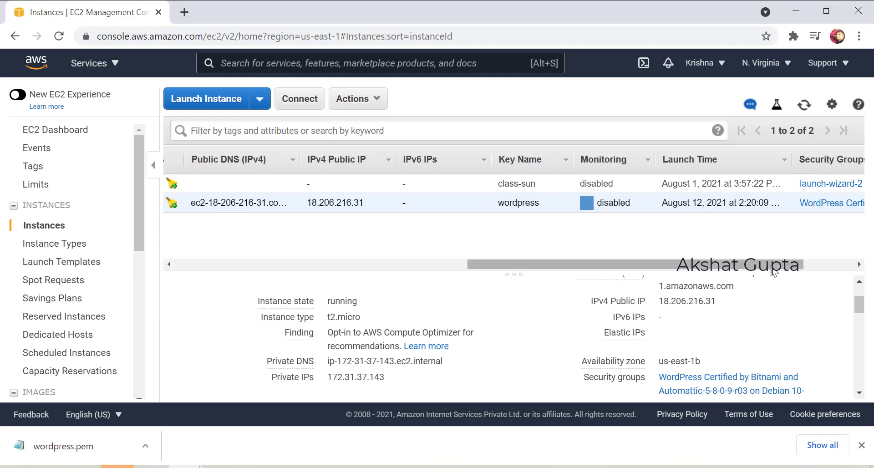
{"action": "left_click_drag", "start_coordinate": [771, 266], "coordinate": [463, 279]}
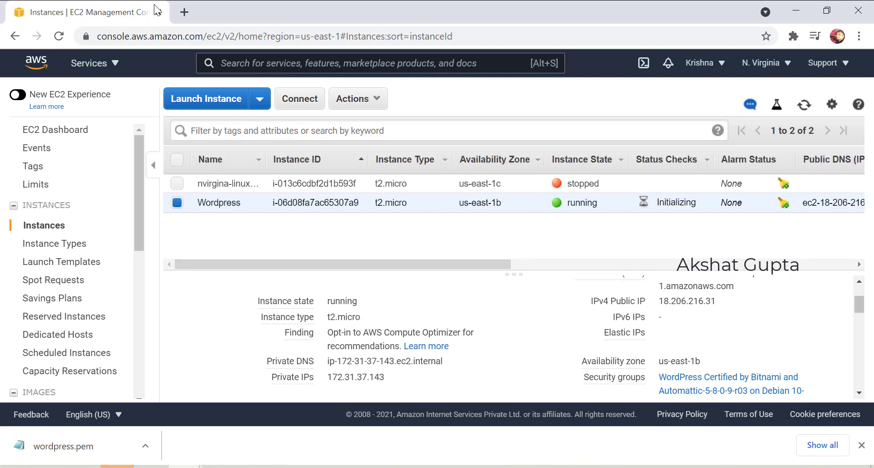
- Copy the Wordpress instance's IPv4 public IP again and open the WordPress site at 18.206.216.31 in a new tab
{"action": "left_click", "coordinate": [727, 301]}
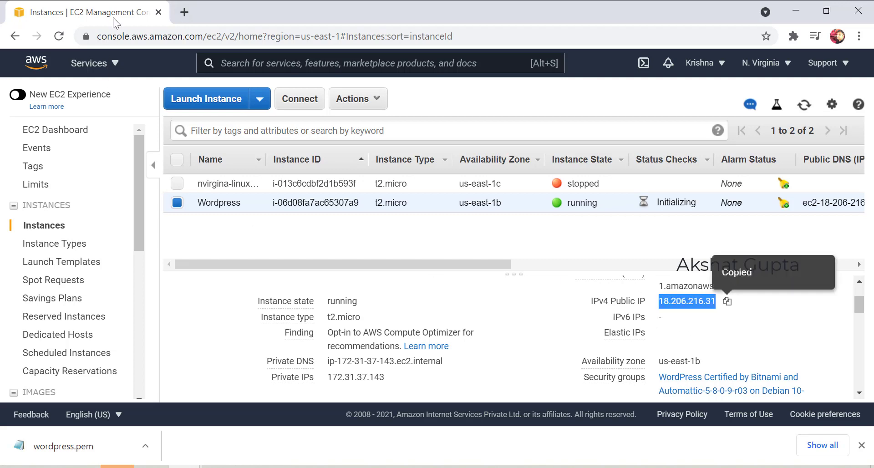
{"action": "left_click", "coordinate": [187, 10]}
{"action": "key", "text": "ctrl+v"}
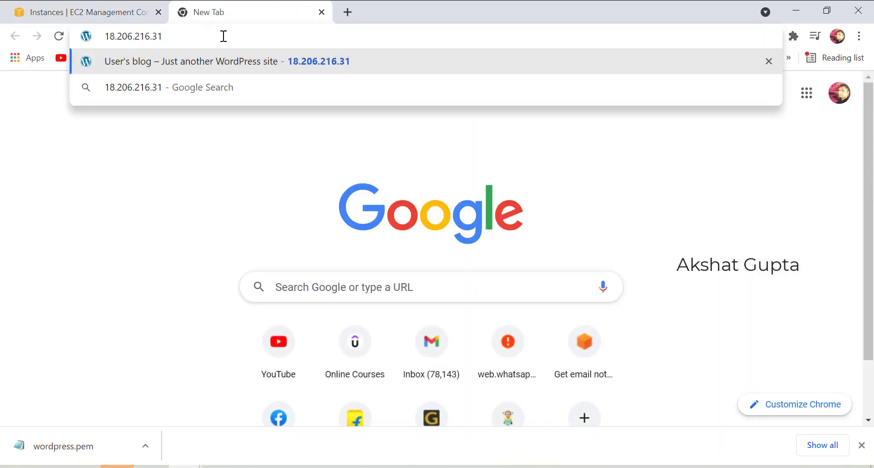
{"action": "key", "text": "Return"}
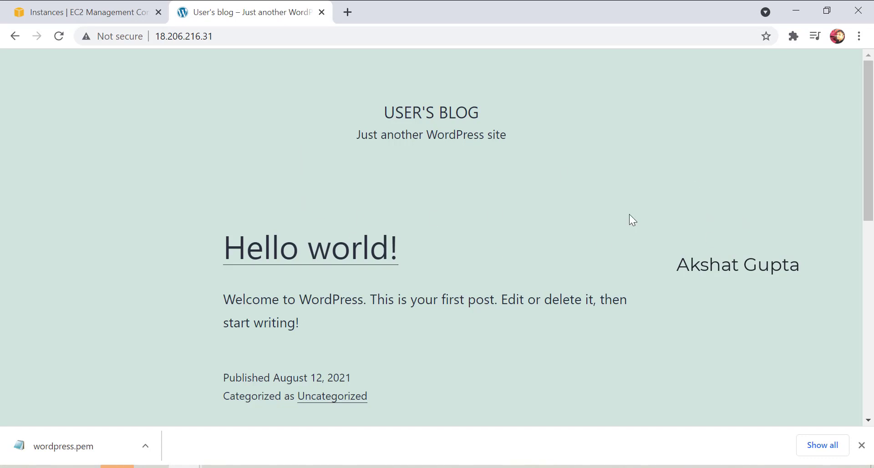
- Return to the instance list and open the system log of the Wordpress instance
{"action": "left_click", "coordinate": [142, 7]}
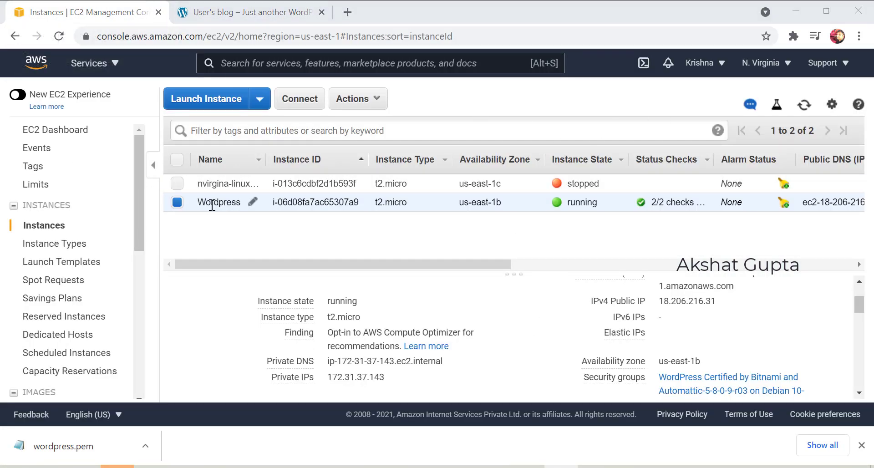
{"action": "left_click", "coordinate": [178, 202]}
{"action": "left_click", "coordinate": [177, 203]}
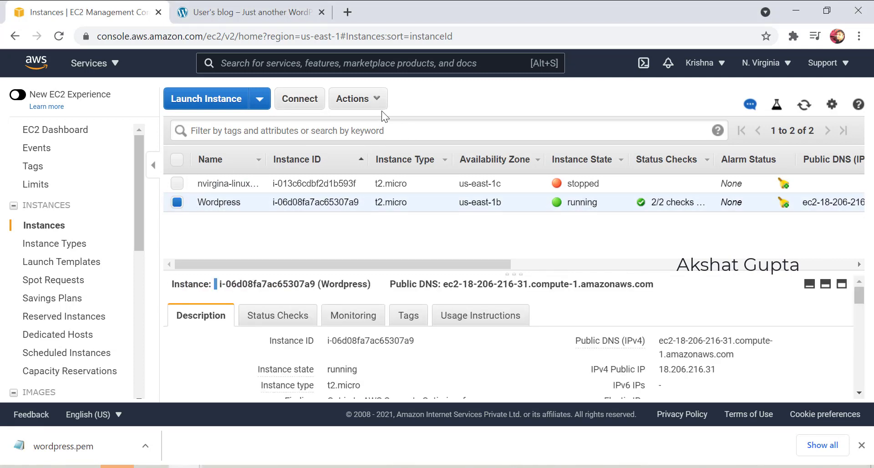
{"action": "left_click", "coordinate": [382, 106]}
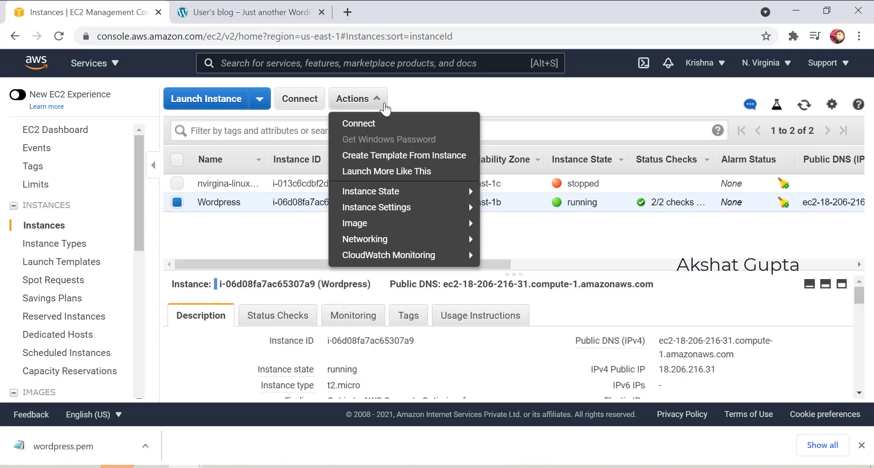
{"action": "mouse_move", "coordinate": [416, 210]}
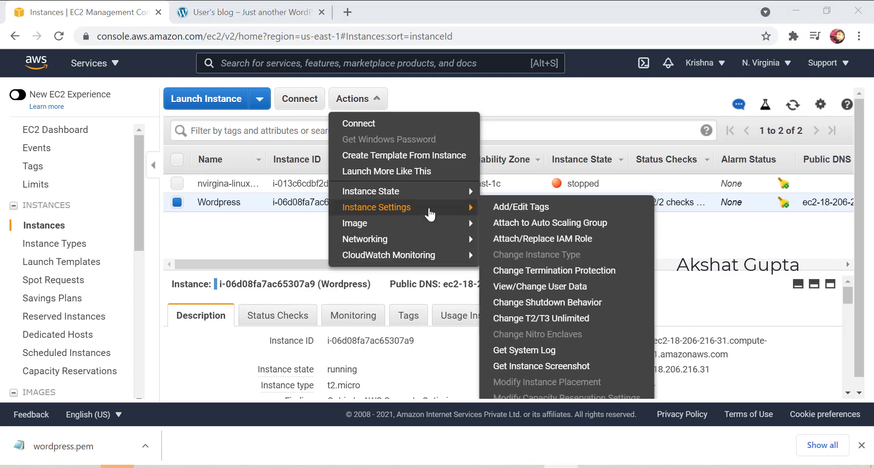
{"action": "left_click", "coordinate": [531, 349]}
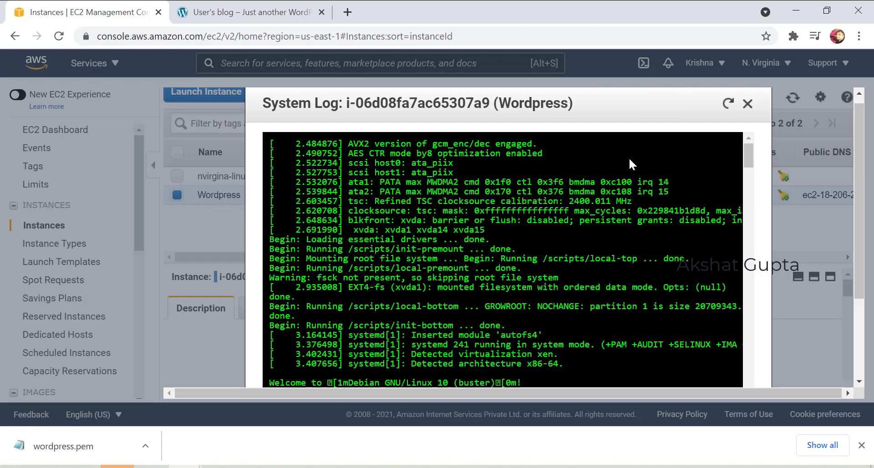
- Find the default Bitnami application username and password in the system log
{"action": "left_click_drag", "start_coordinate": [747, 156], "coordinate": [741, 331]}
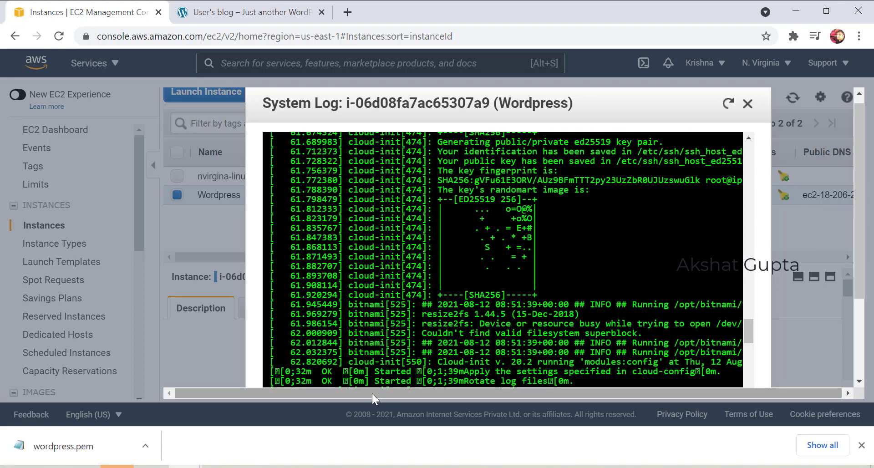
{"action": "left_click_drag", "start_coordinate": [455, 106], "coordinate": [467, 72]}
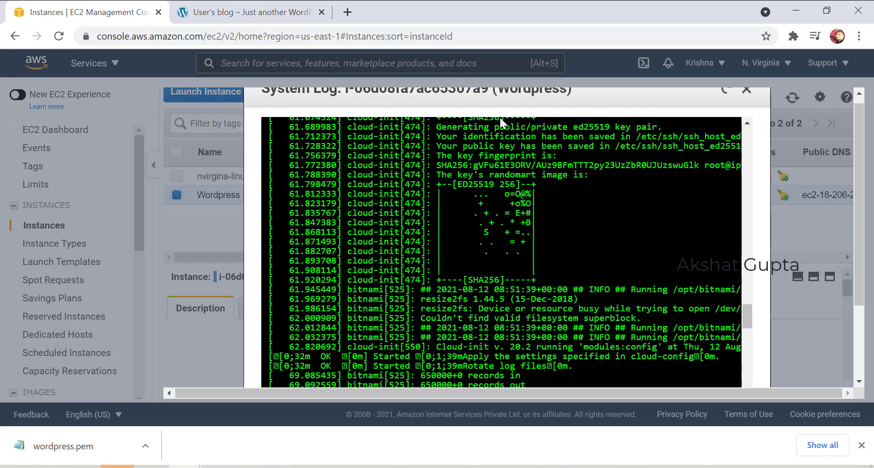
{"action": "scroll", "coordinate": [505, 173], "scroll_direction": "down", "scroll_amount": 6}
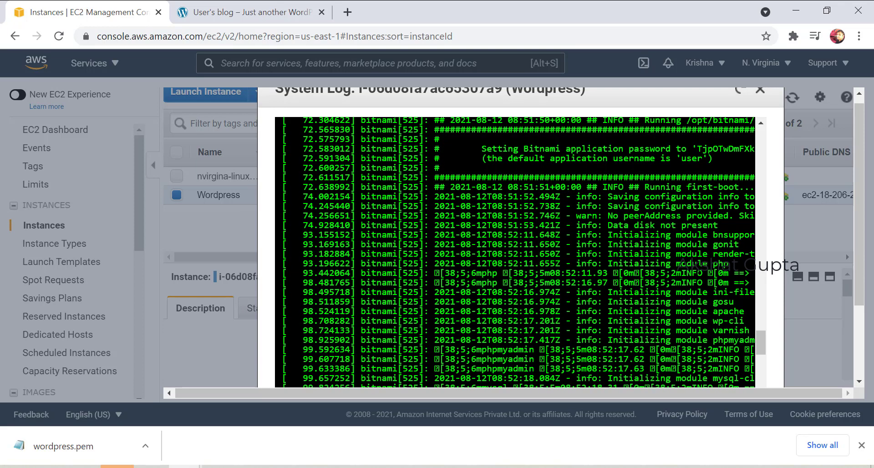
{"action": "double_click", "coordinate": [715, 149]}
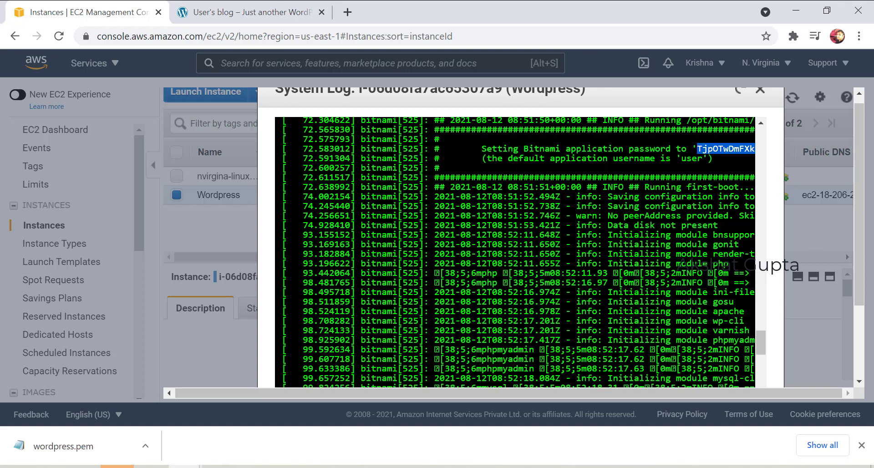
{"action": "double_click", "coordinate": [691, 159]}
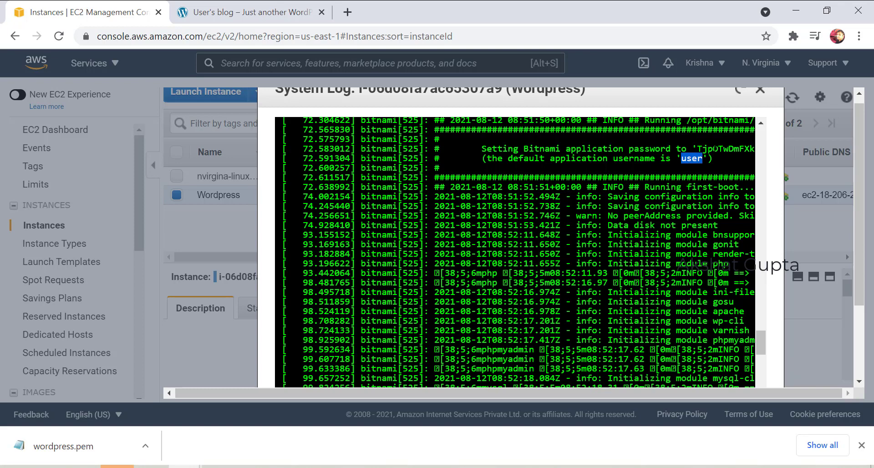
{"action": "double_click", "coordinate": [715, 148]}
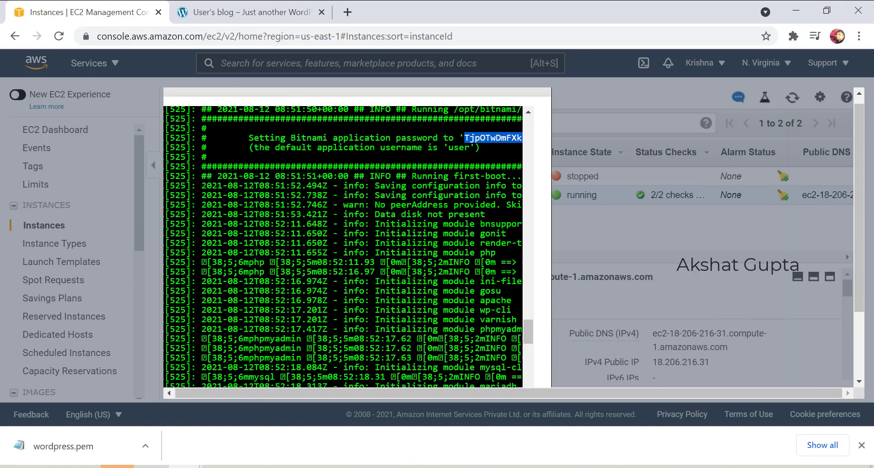
{"action": "left_click", "coordinate": [472, 205]}
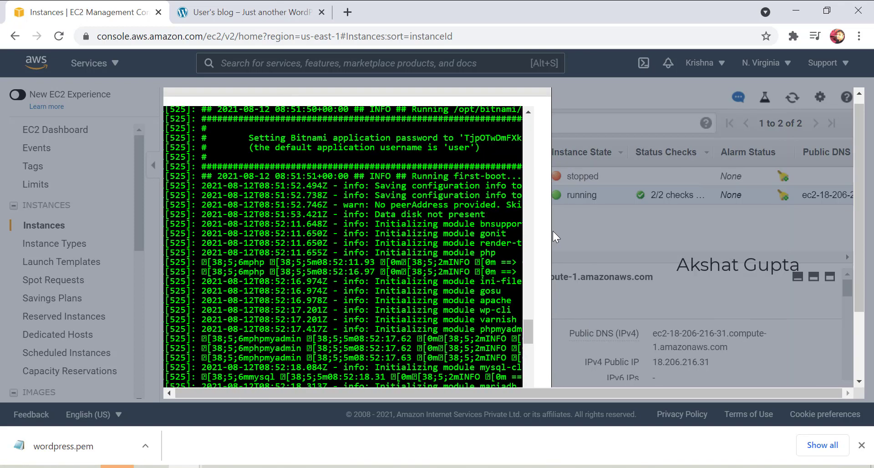
- Switch to the WordPress site and open its admin login page at 18.206.216.31/wp-admin
{"action": "left_click_drag", "start_coordinate": [472, 92], "coordinate": [557, 92]}
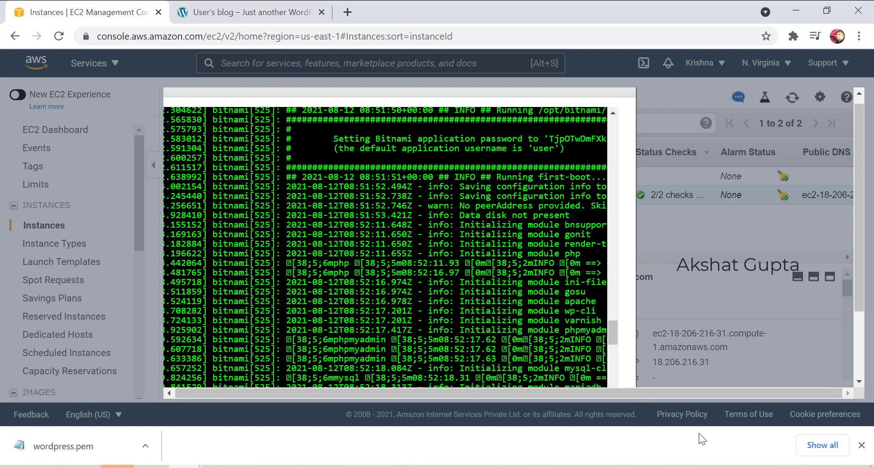
{"action": "left_click", "coordinate": [246, 13]}
{"action": "left_click", "coordinate": [230, 41]}
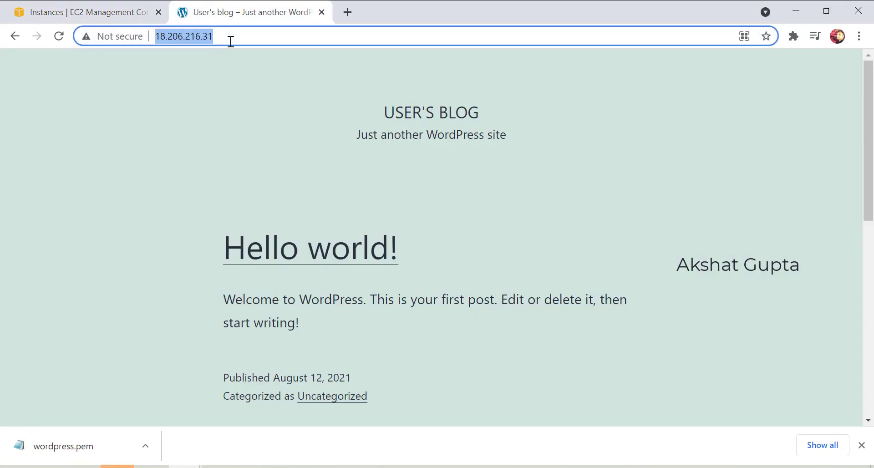
{"action": "left_click", "coordinate": [231, 41]}
{"action": "type", "text": "/wp"}
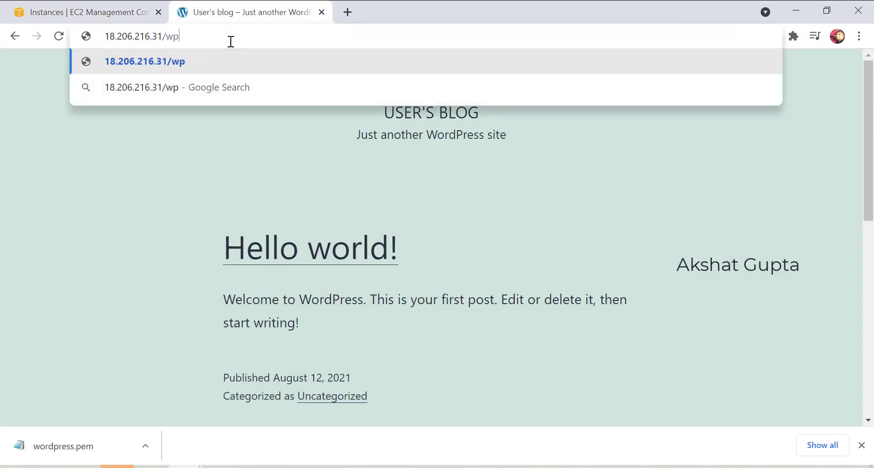
{"action": "type", "text": "-admoin"}
{"action": "key", "text": "BackSpace"}
{"action": "key", "text": "BackSpace"}
{"action": "key", "text": "BackSpace"}
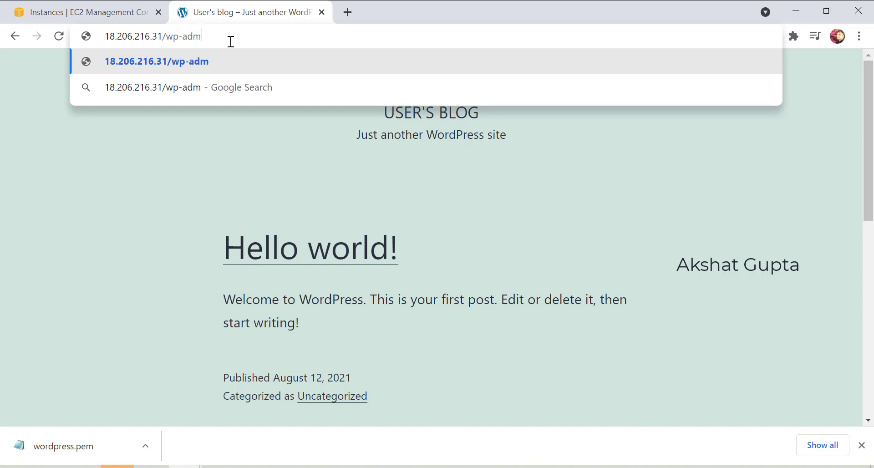
{"action": "type", "text": "in"}
{"action": "key", "text": "Return"}
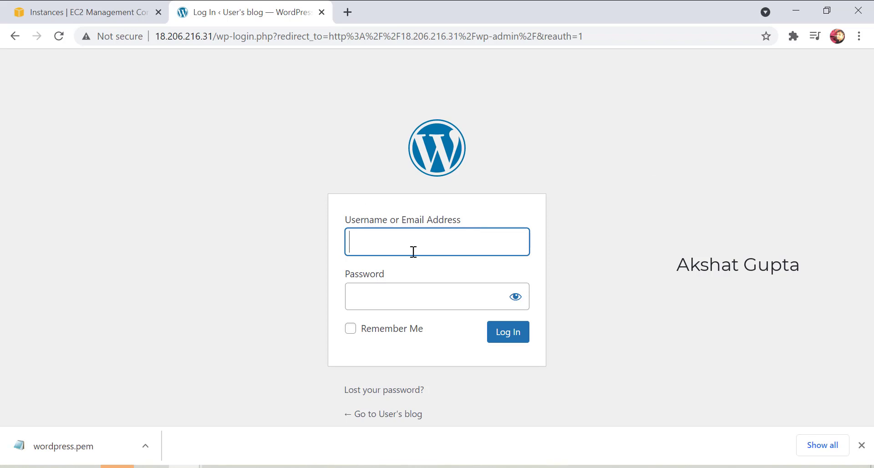
- Try to log in to WordPress as user with the Bitnami application password from the system log
{"action": "left_click", "coordinate": [103, 12]}
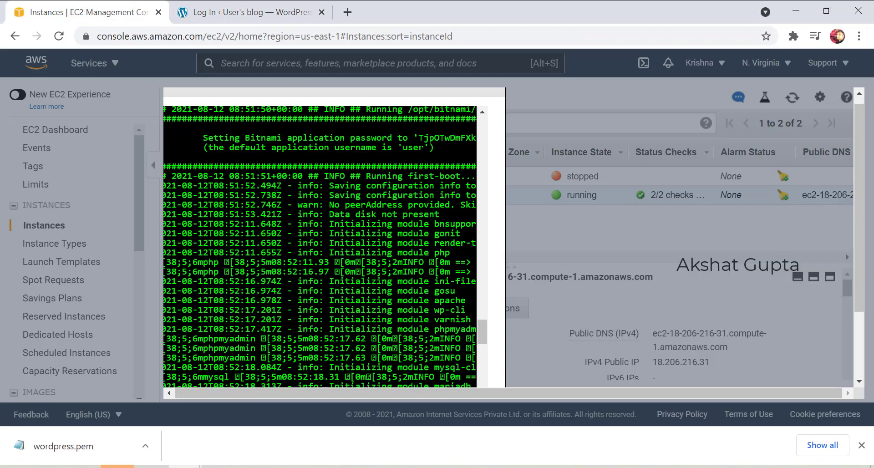
{"action": "double_click", "coordinate": [449, 138]}
{"action": "left_click", "coordinate": [237, 11]}
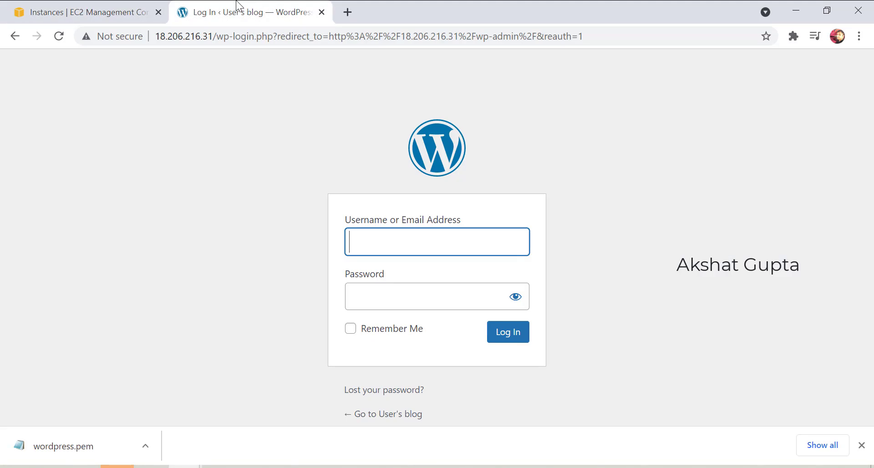
{"action": "type", "text": "user"}
{"action": "key", "text": "Tab"}
{"action": "key", "text": "ctrl+v"}
{"action": "key", "text": "Return"}
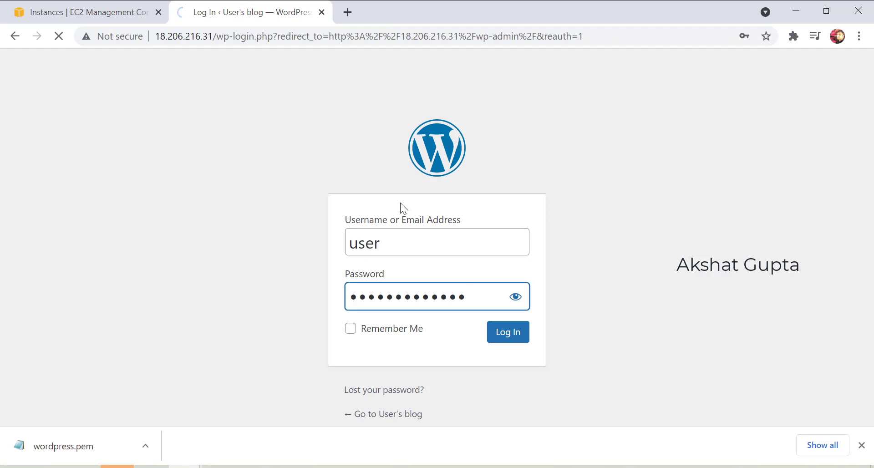
- Return to the EC2 system log, reduce the page zoom to 80%, and select the complete Bitnami application password
{"action": "left_click", "coordinate": [86, 12]}
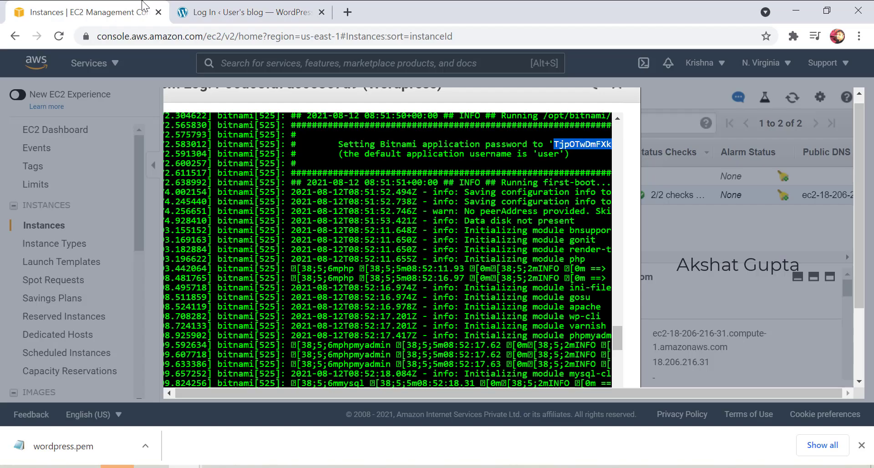
{"action": "left_click_drag", "start_coordinate": [365, 383], "coordinate": [422, 383]}
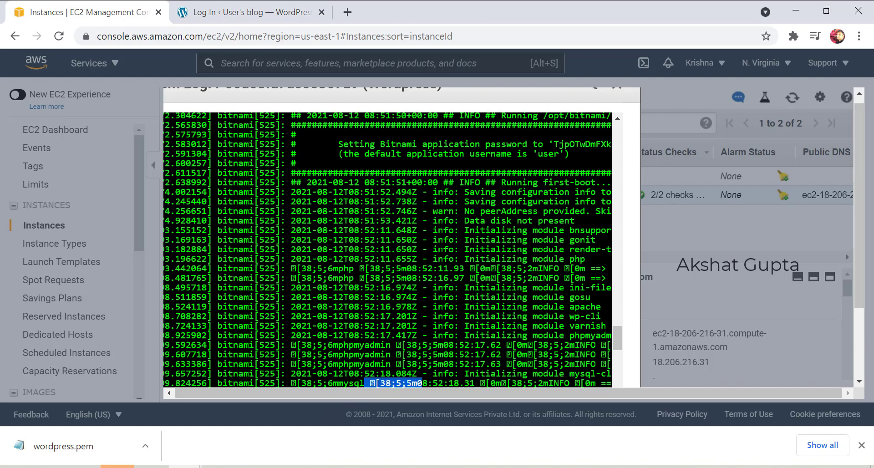
{"action": "key", "text": "ctrl+minus"}
{"action": "key", "text": "ctrl+minus"}
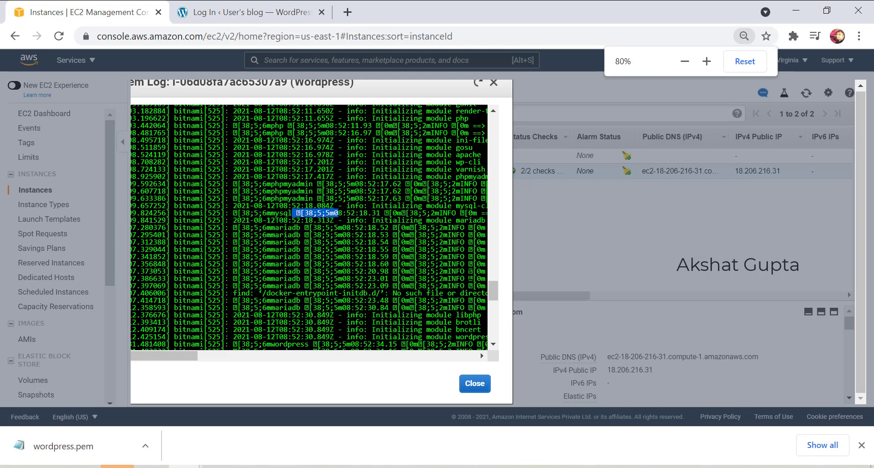
{"action": "mouse_move", "coordinate": [186, 355]}
{"action": "left_mouse_down"}
{"action": "mouse_move", "coordinate": [209, 362]}
{"action": "mouse_move", "coordinate": [181, 362]}
{"action": "left_mouse_up"}
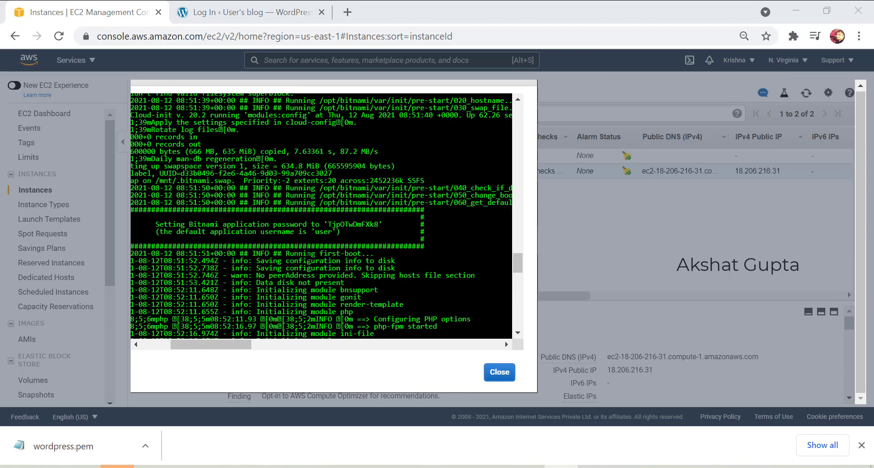
{"action": "double_click", "coordinate": [344, 224]}
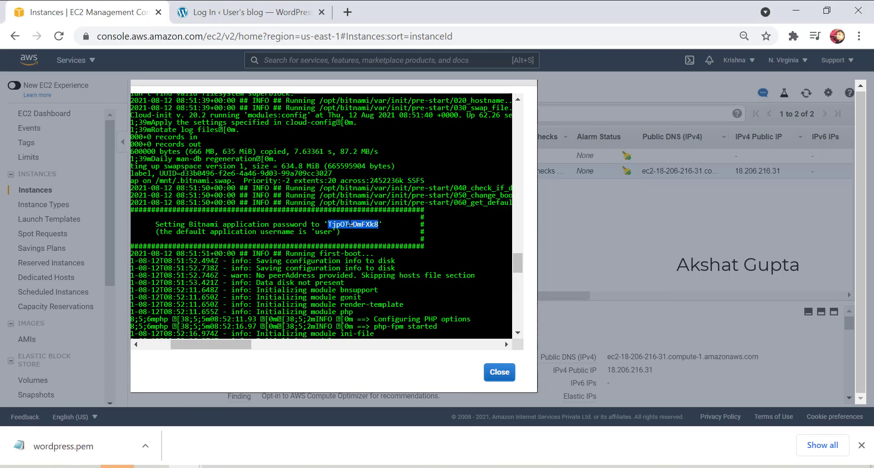
- Reveal the password entered on the WordPress login form and select the whole entry
{"action": "left_click", "coordinate": [246, 13]}
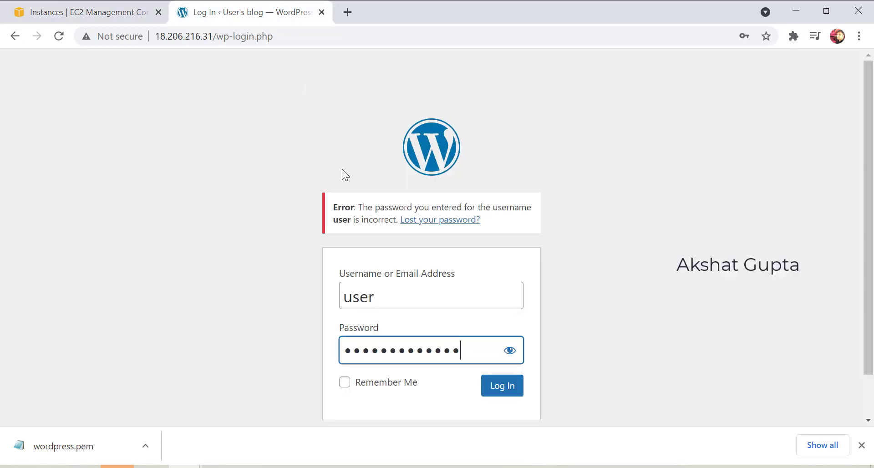
{"action": "left_click", "coordinate": [519, 353]}
{"action": "left_click_drag", "start_coordinate": [472, 349], "coordinate": [300, 341]}
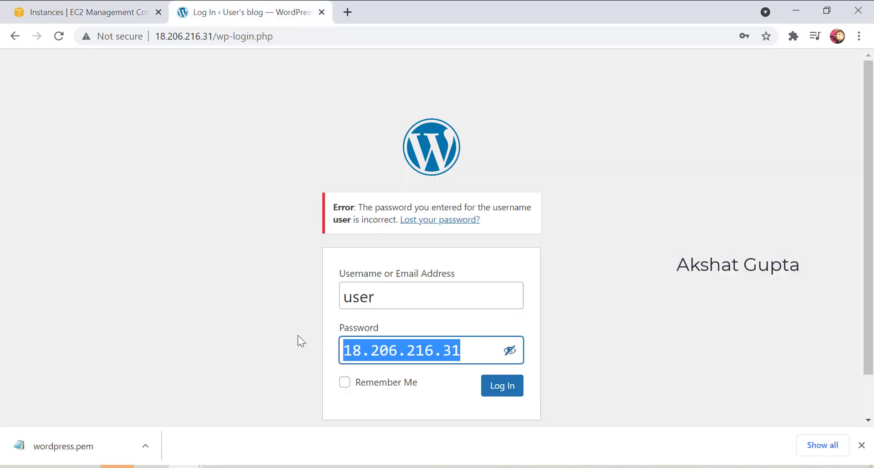
- Copy the Bitnami application password from the instance's system log
{"action": "left_click", "coordinate": [105, 6]}
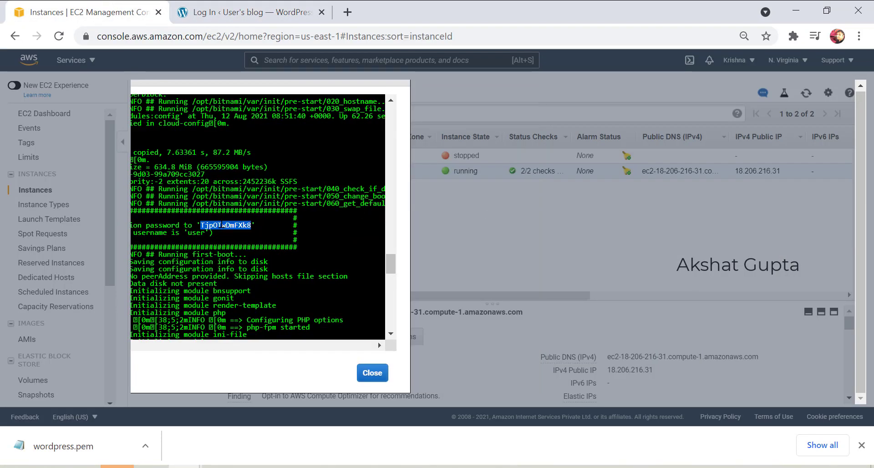
{"action": "right_click", "coordinate": [212, 224]}
{"action": "left_click", "coordinate": [212, 224]}
{"action": "double_click", "coordinate": [222, 225]}
{"action": "right_click", "coordinate": [221, 225]}
{"action": "left_click", "coordinate": [248, 237]}
- Log in to WordPress with the copied application password and dismiss the browser's offer to save it
{"action": "left_click", "coordinate": [220, 6]}
{"action": "key", "text": "ctrl+v"}
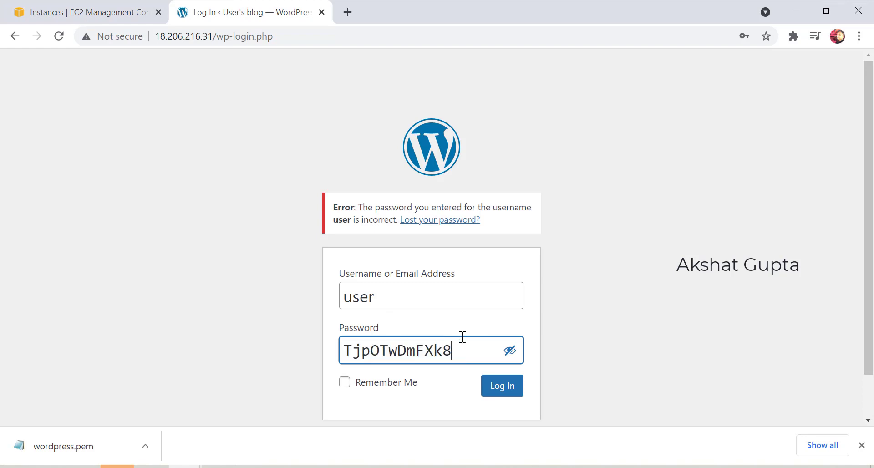
{"action": "left_click", "coordinate": [502, 394]}
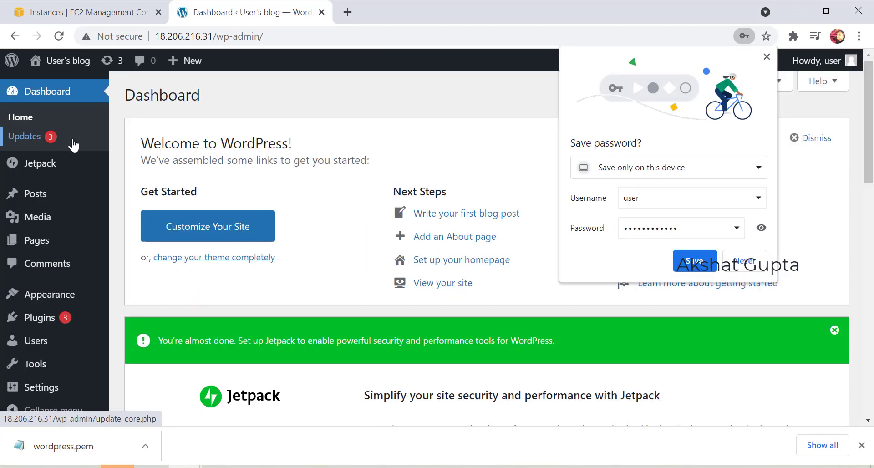
{"action": "left_click", "coordinate": [764, 57]}
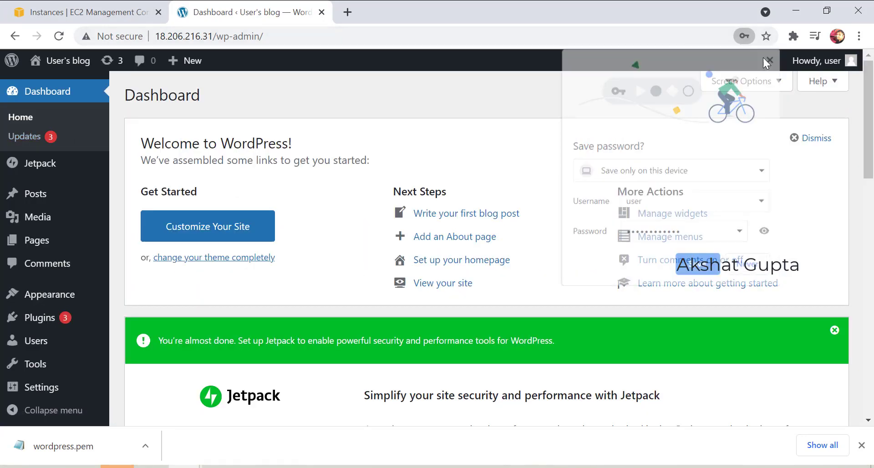